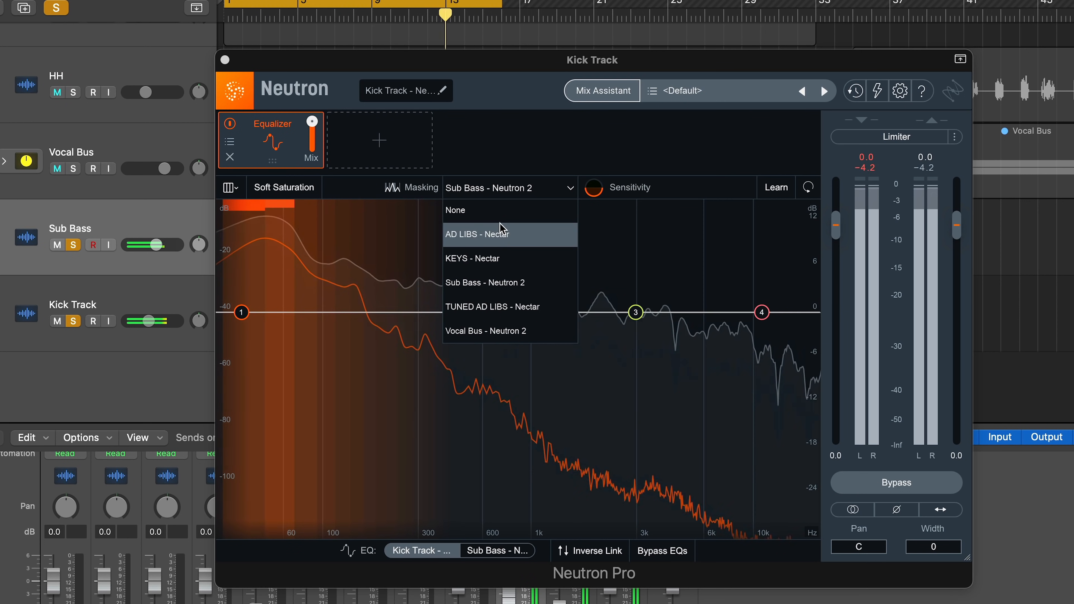
# Step: Clear the Kick Track equalizer's masking source, and select Sub Bass - Neutron 2 as the source again
pyautogui.click(499, 212)
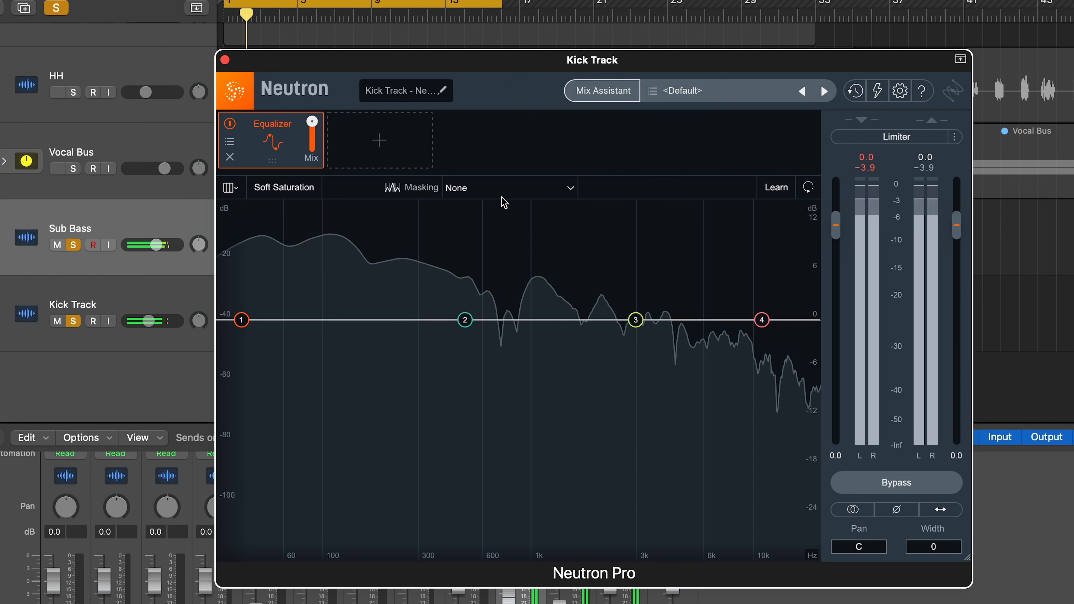
pyautogui.click(503, 199)
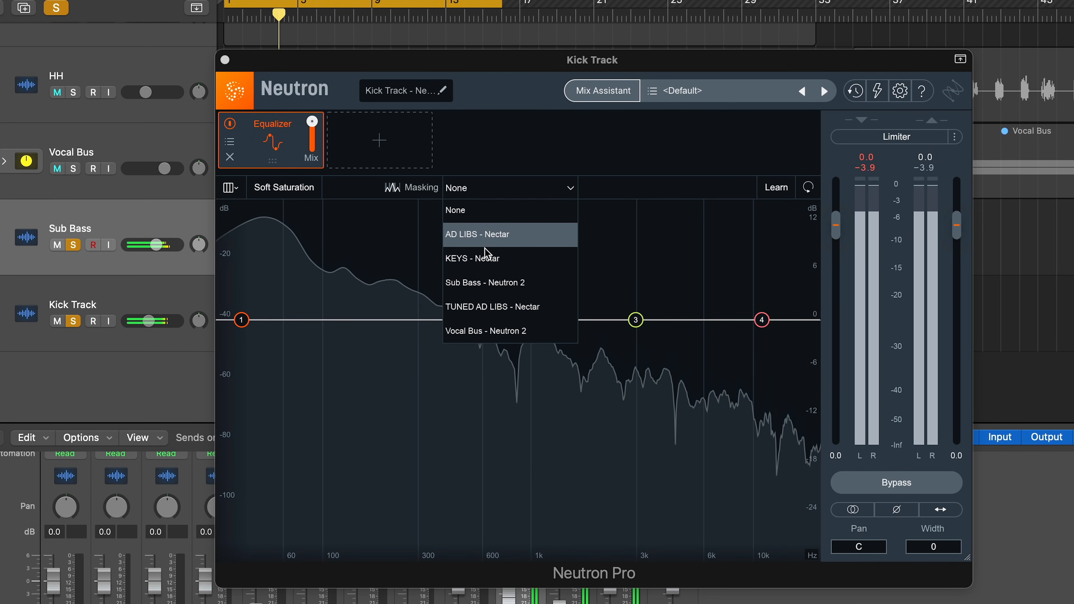
pyautogui.click(479, 283)
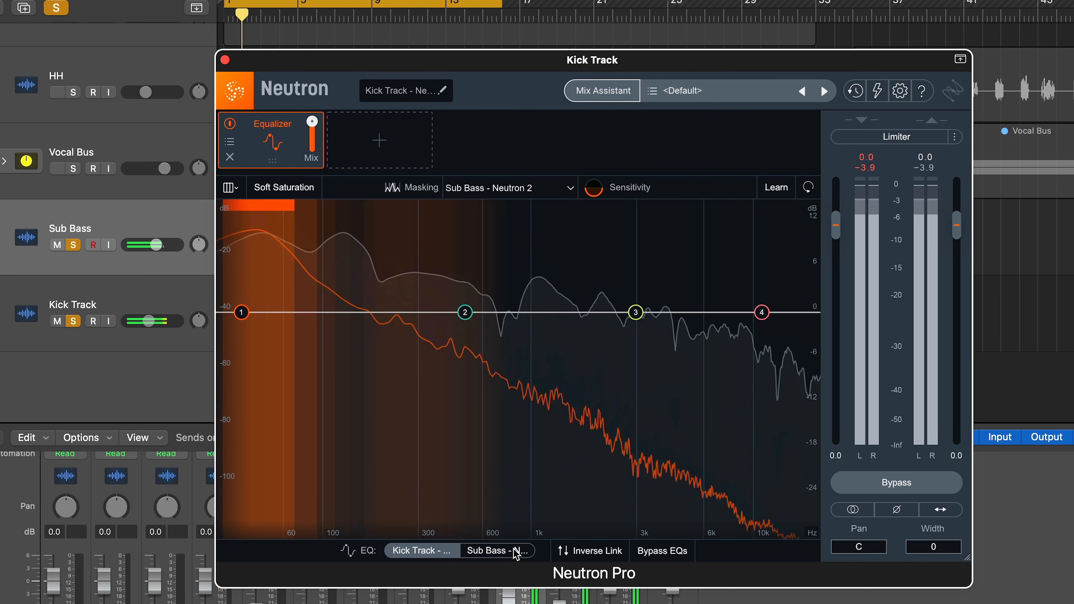
# Step: Compare the Sub Bass and Kick Track EQ curves by alternating which one is in focus, ending on Kick Track
pyautogui.click(516, 551)
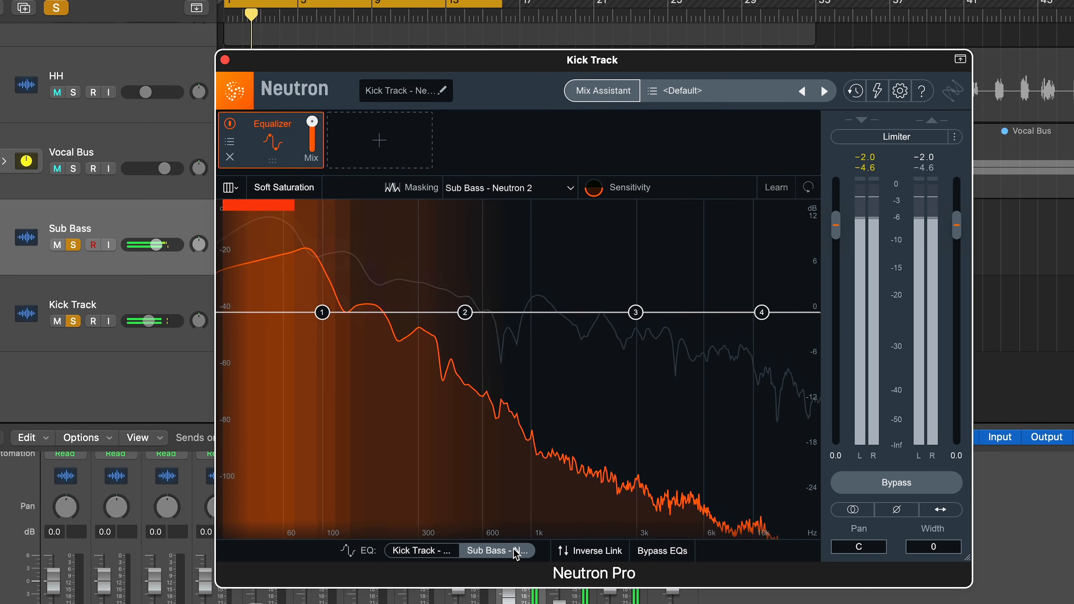
pyautogui.click(446, 556)
pyautogui.click(476, 558)
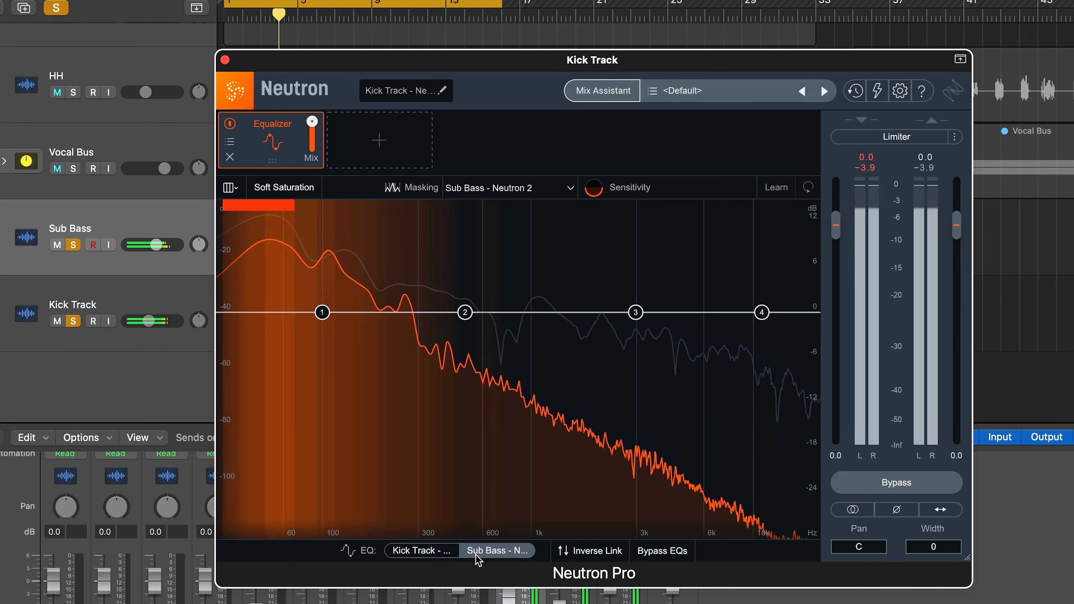
pyautogui.click(442, 558)
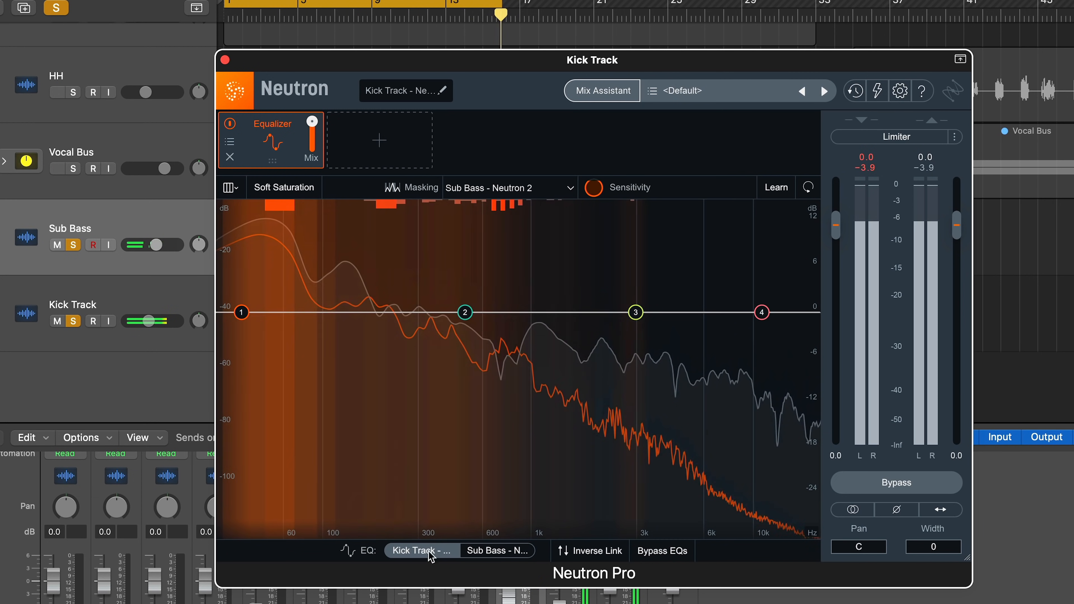
# Step: Bring the Sub Bass EQ into focus, cut band 2, and move band 3 to 57 Hz with -4.9 dB gain
pyautogui.click(511, 557)
pyautogui.moveTo(466, 317); pyautogui.dragTo(458, 345)
pyautogui.moveTo(635, 312); pyautogui.dragTo(301, 354)
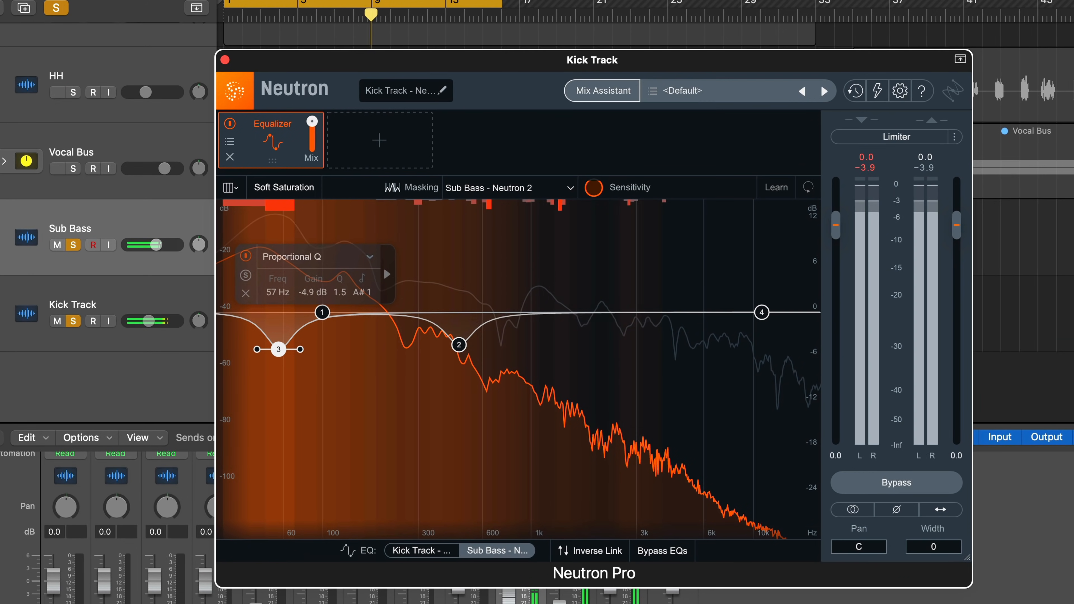
# Step: Place the Sub Bass and Kick Track Neutron windows side by side, and lower the Sub Bass high shelf to -4.6 dB at 3613 Hz
pyautogui.click(9, 386)
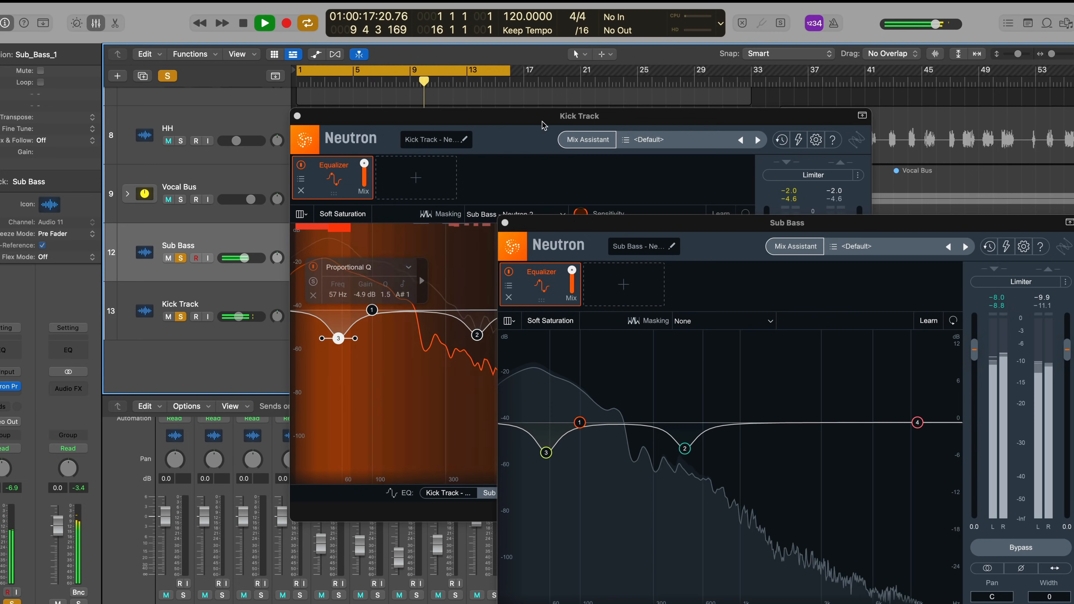
pyautogui.moveTo(590, 116); pyautogui.dragTo(348, 104)
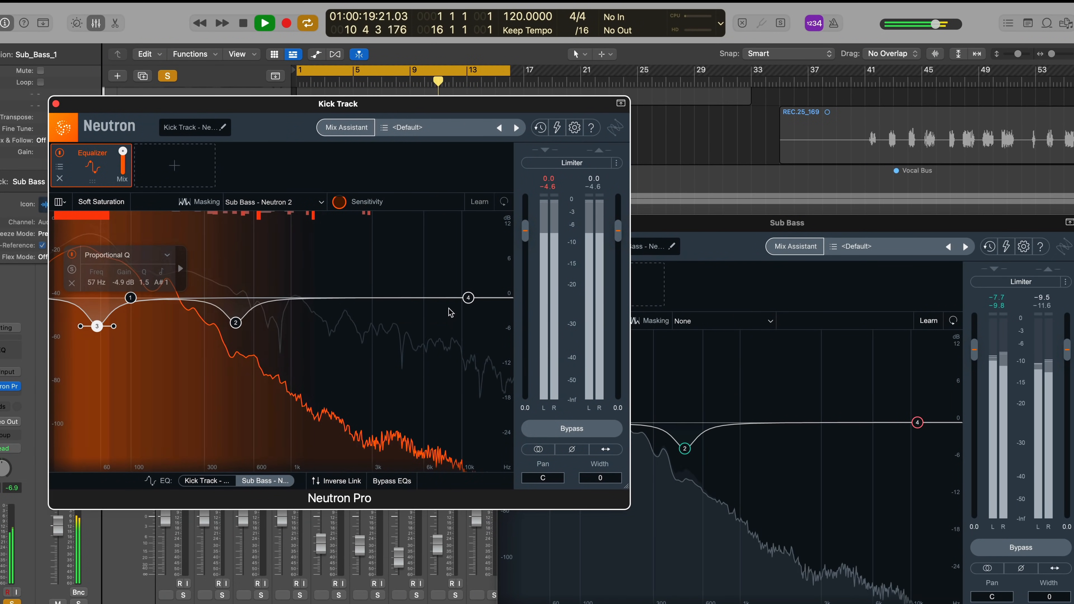
pyautogui.click(723, 369)
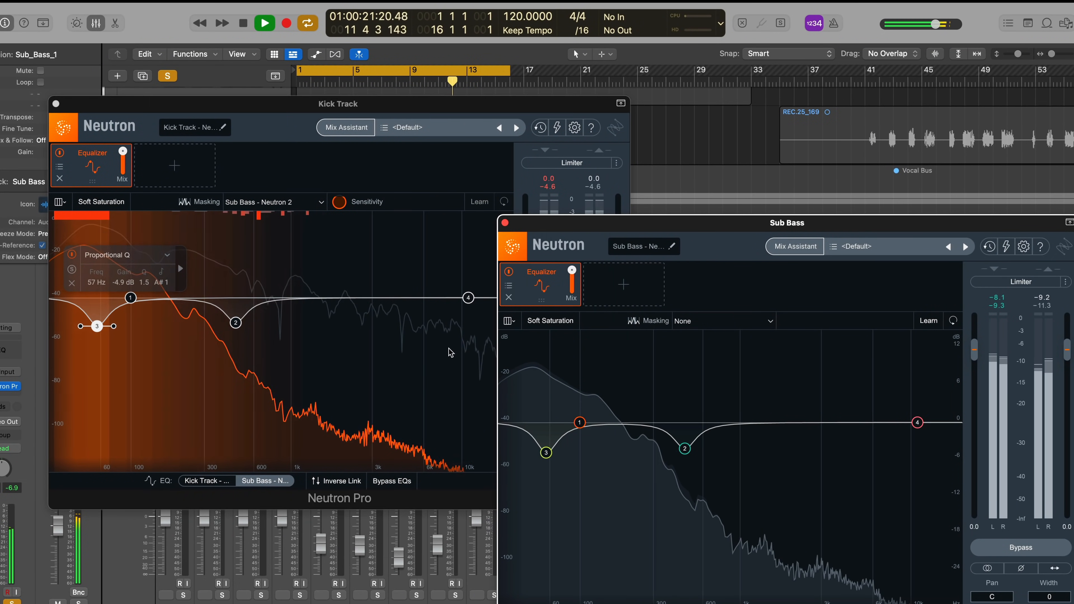
pyautogui.moveTo(468, 298); pyautogui.dragTo(385, 329)
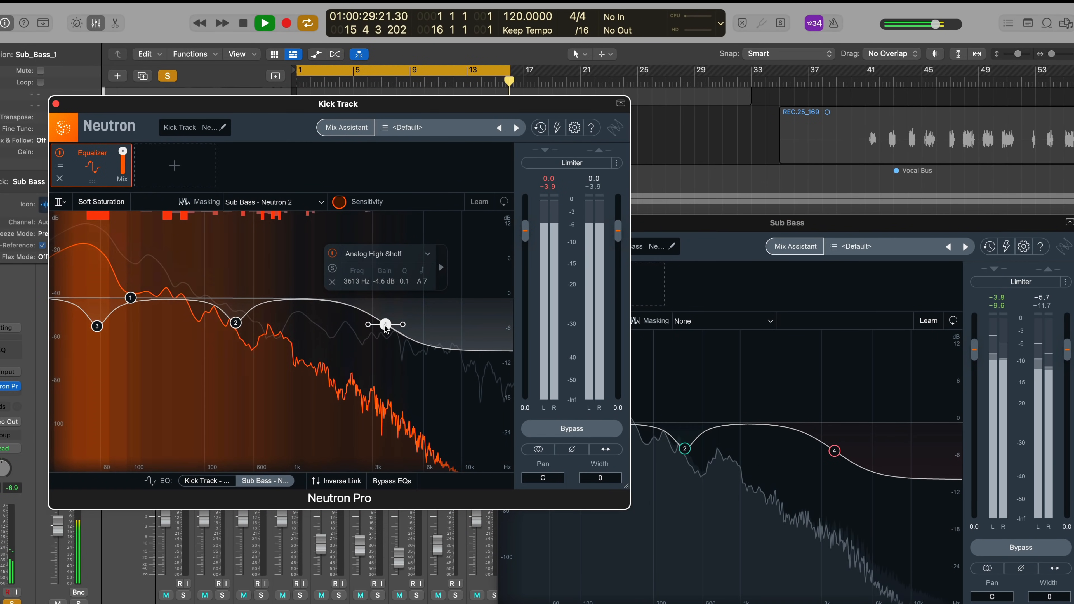
# Step: Enable Inverse Link, add a Sub Bass cut of -8.2 dB at 1259 Hz, and view the mirrored Kick Track curve
pyautogui.click(343, 482)
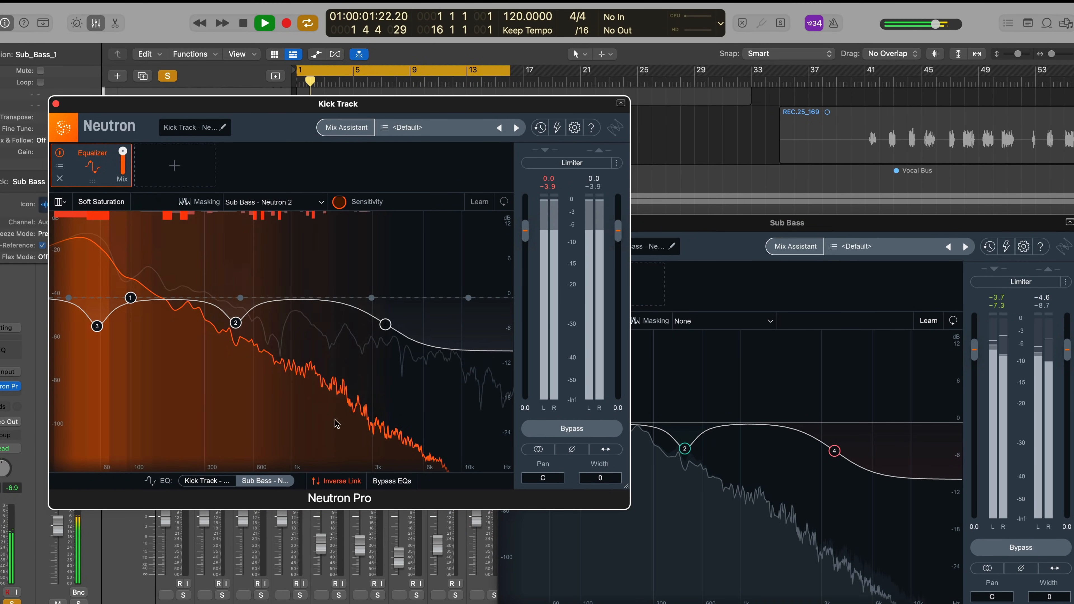
pyautogui.moveTo(310, 300); pyautogui.dragTo(310, 355)
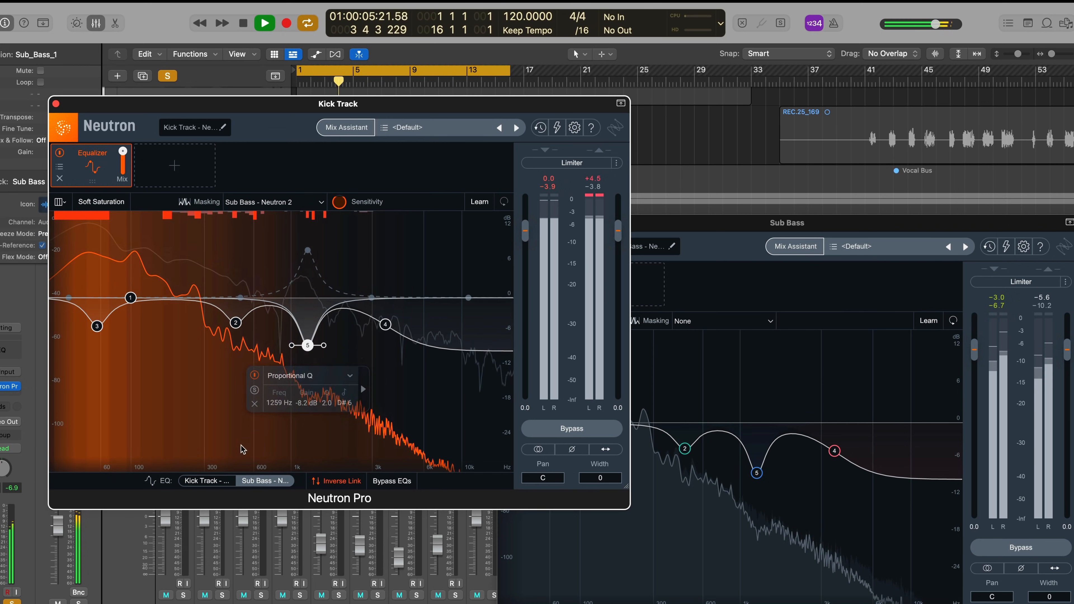
pyautogui.click(213, 485)
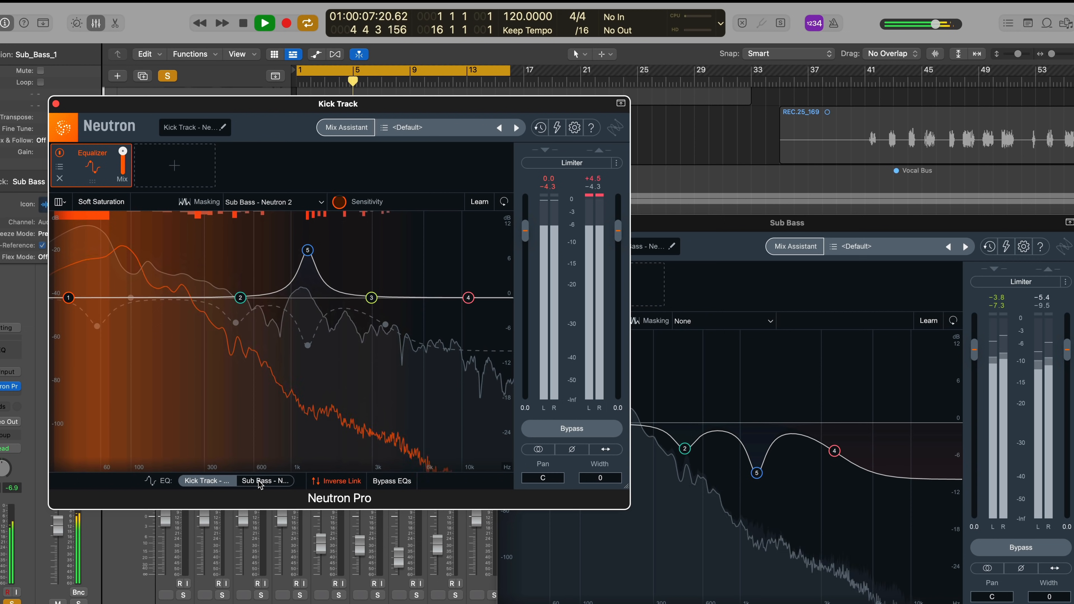
pyautogui.click(261, 482)
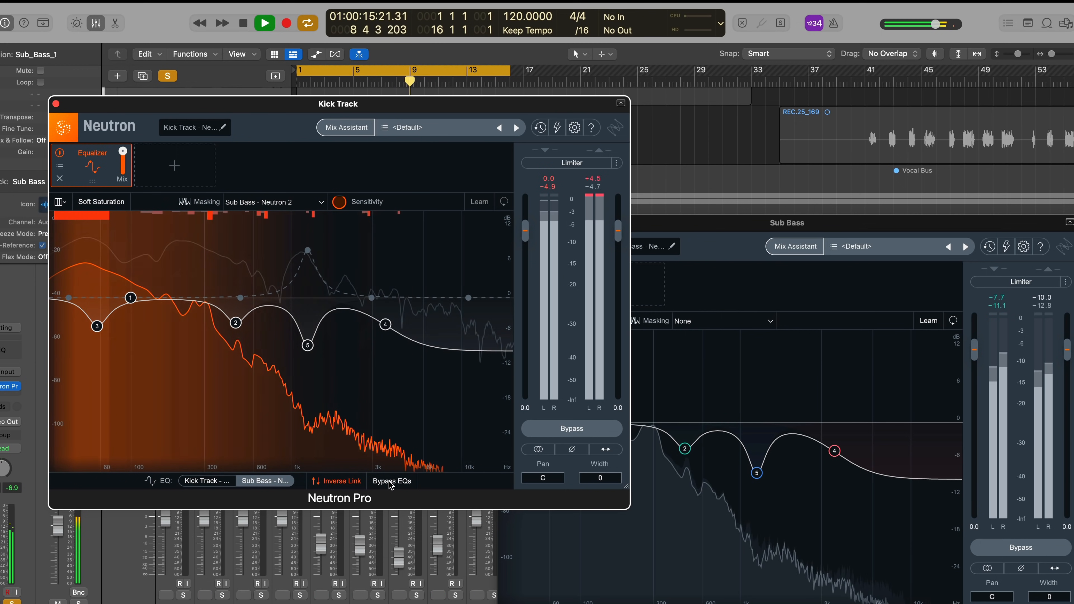
# Step: Compare the sound of the kick and sub bass with both EQs bypassed and active
pyautogui.click(390, 482)
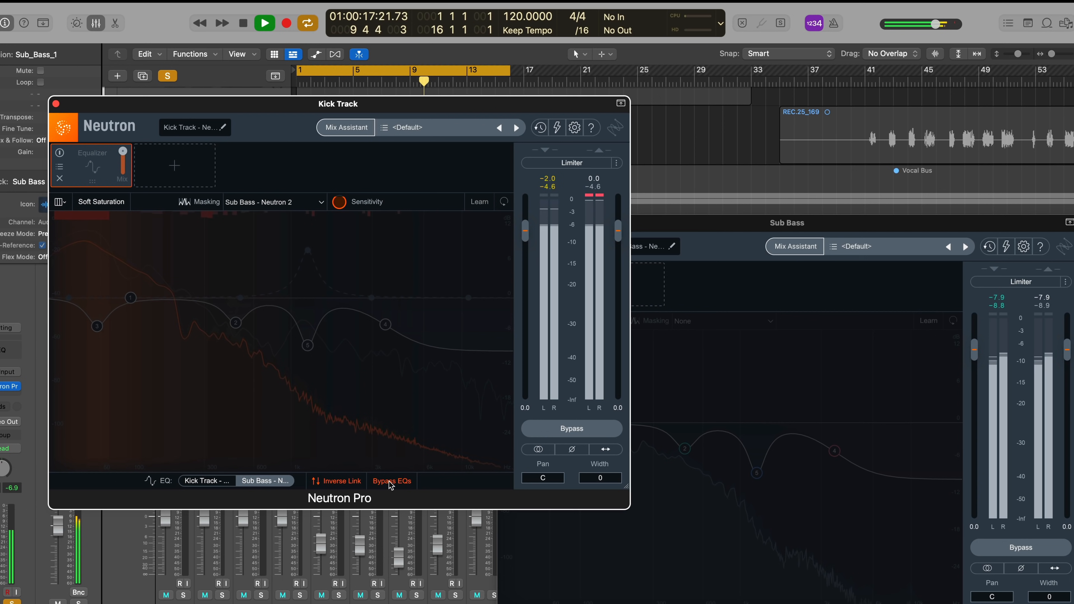
pyautogui.click(390, 482)
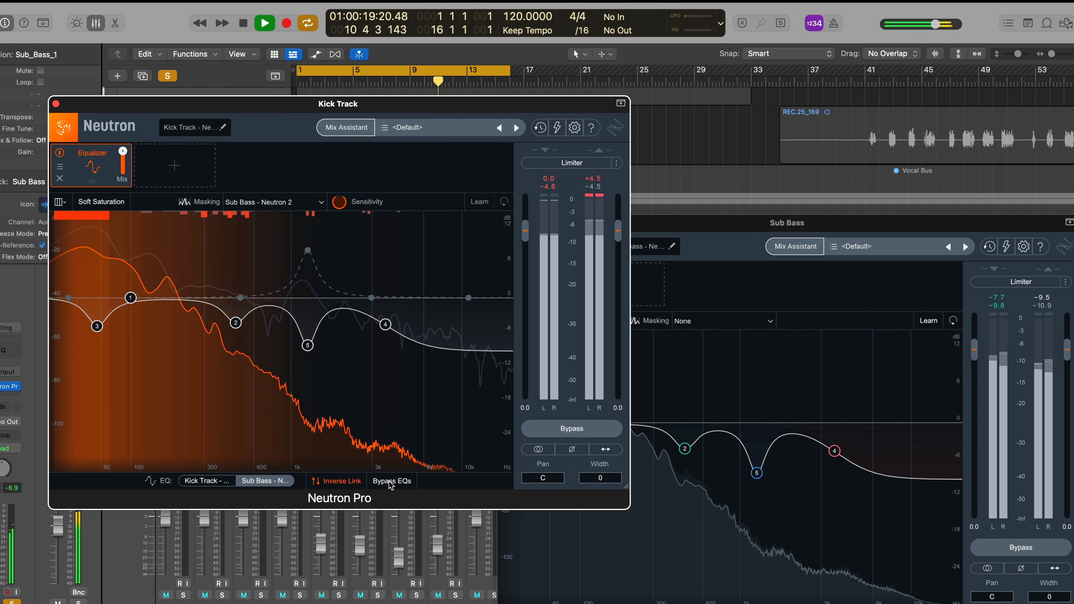
pyautogui.click(391, 482)
pyautogui.click(390, 482)
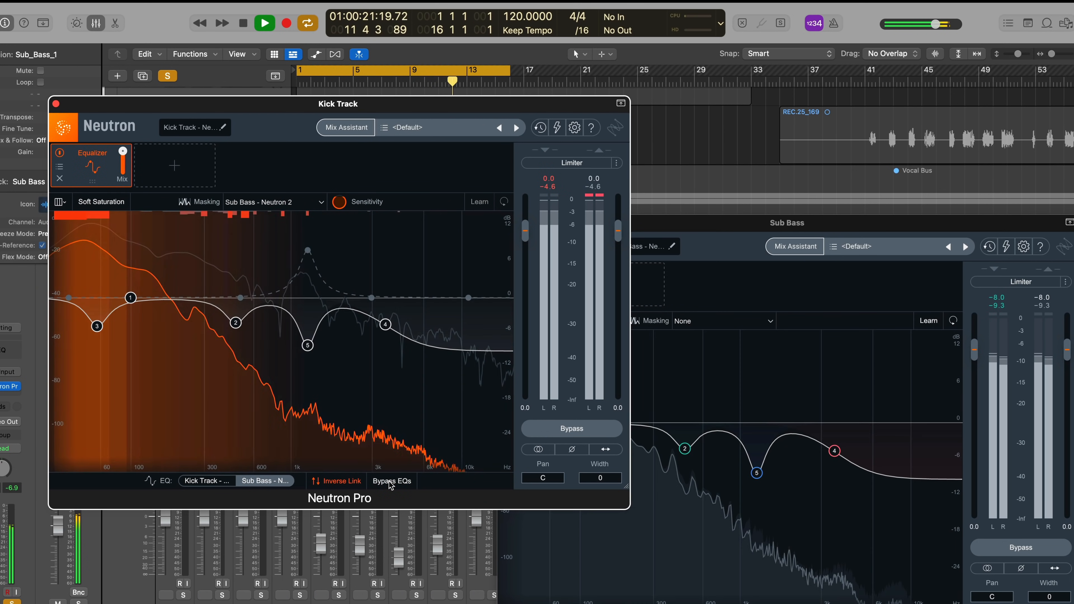
pyautogui.click(391, 482)
pyautogui.click(391, 482)
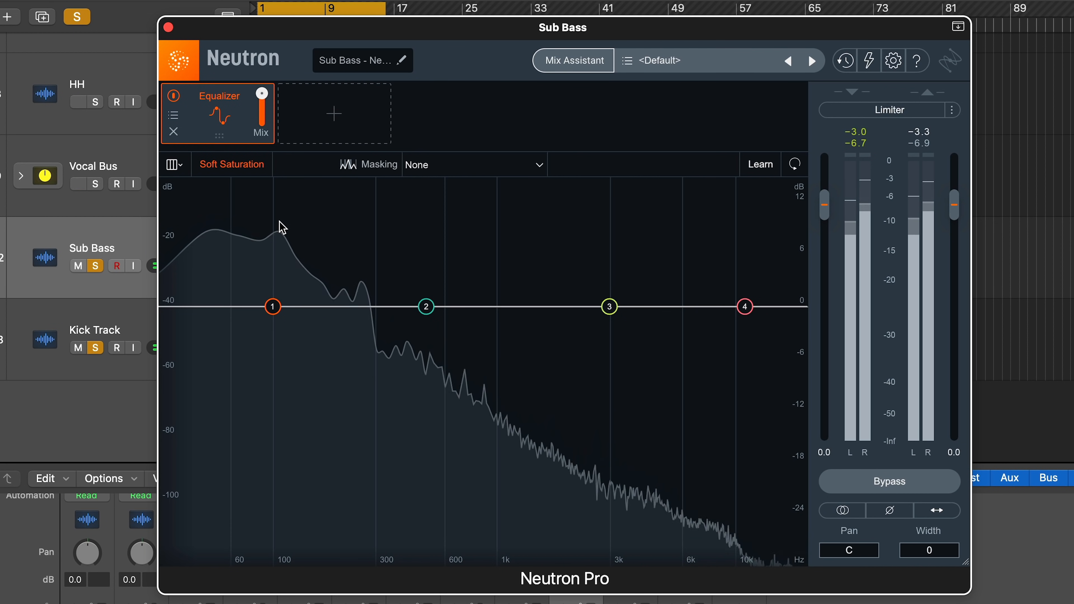
# Step: Boost bands 2 and 3 on the soft-saturated Sub Bass equalizer, and set high shelf band 4 to 3.3 dB at 2706 Hz
pyautogui.moveTo(420, 309); pyautogui.dragTo(518, 298)
pyautogui.moveTo(602, 311); pyautogui.dragTo(523, 266)
pyautogui.moveTo(743, 307); pyautogui.dragTo(590, 279)
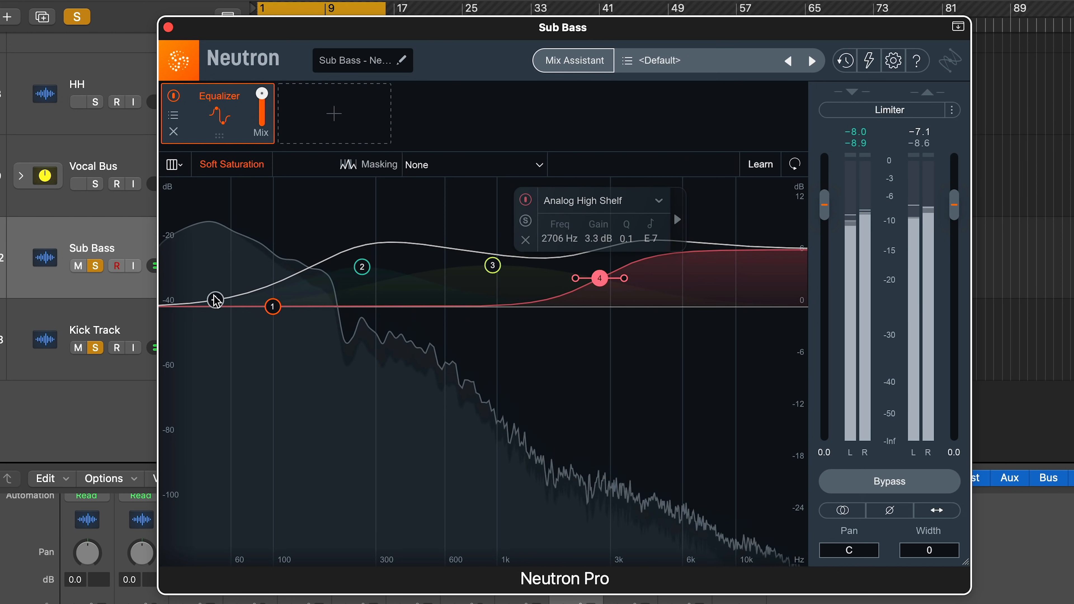
# Step: Move Sub Bass band 5 to the lowest frequencies, and set low shelf band 1 to 1.9 dB at 88 Hz
pyautogui.moveTo(218, 300); pyautogui.dragTo(130, 298)
pyautogui.moveTo(272, 307); pyautogui.dragTo(260, 292)
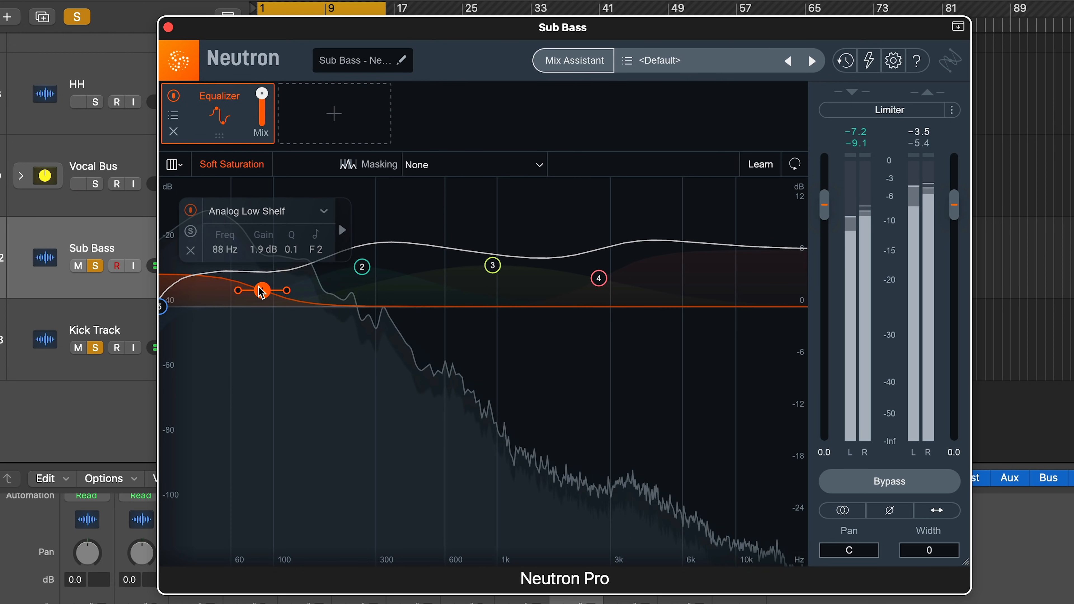
pyautogui.click(382, 337)
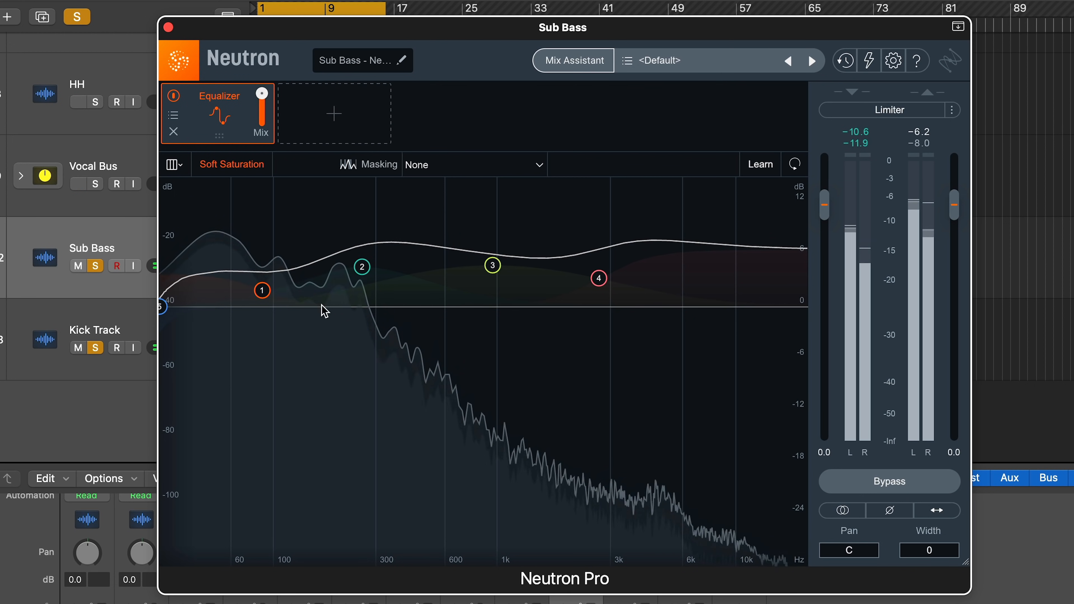
# Step: Listen to the Sub Bass with Soft Saturation turned off to compare it with the saturated sound
pyautogui.press('space')
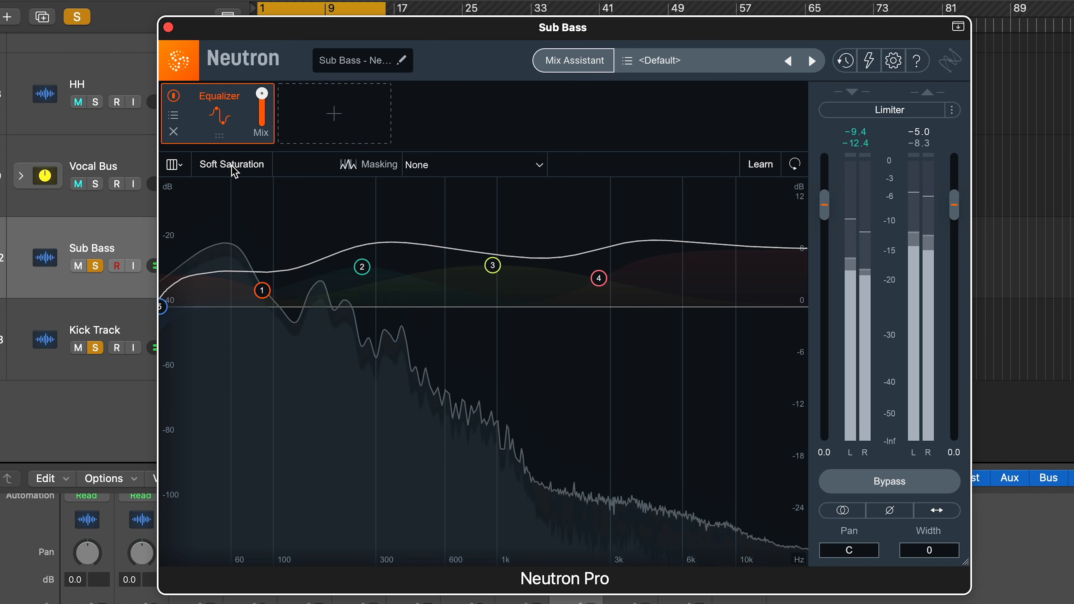
pyautogui.press('space')
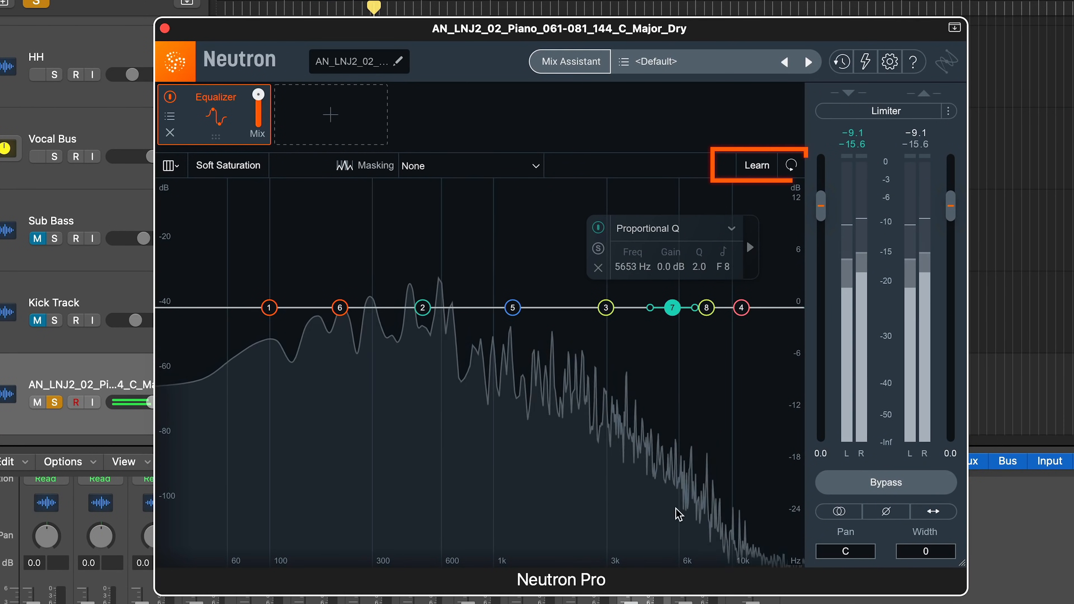
# Step: On the piano equalizer, cut bands 3 and 5, and give band 6 a dynamic cut of -12.1 dB at 2128 Hz
pyautogui.click(622, 445)
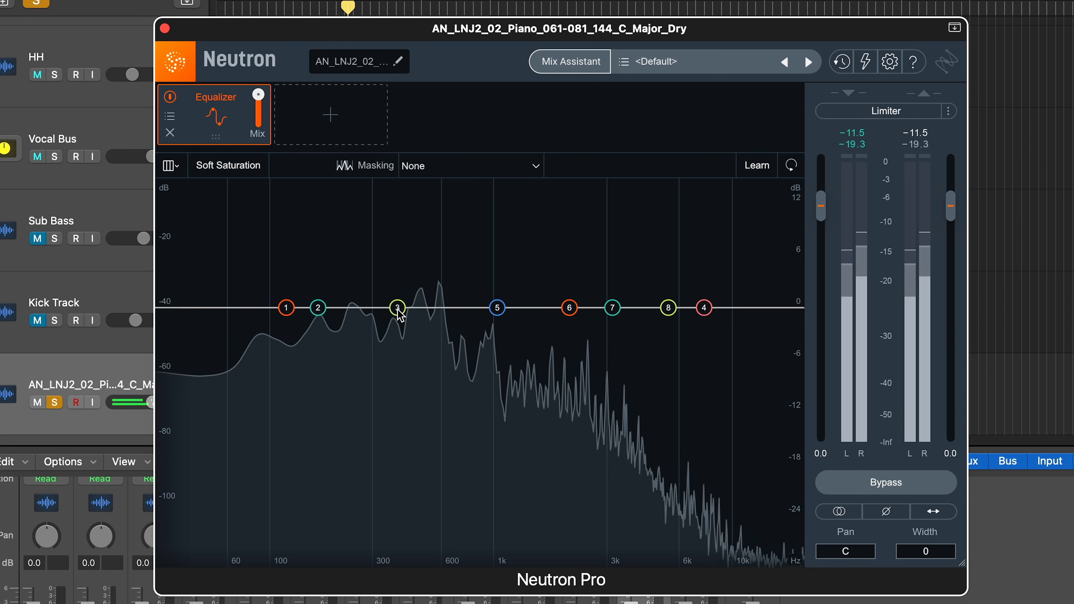
pyautogui.moveTo(398, 308); pyautogui.dragTo(396, 360)
pyautogui.moveTo(500, 315); pyautogui.dragTo(497, 333)
pyautogui.moveTo(570, 307); pyautogui.dragTo(571, 417)
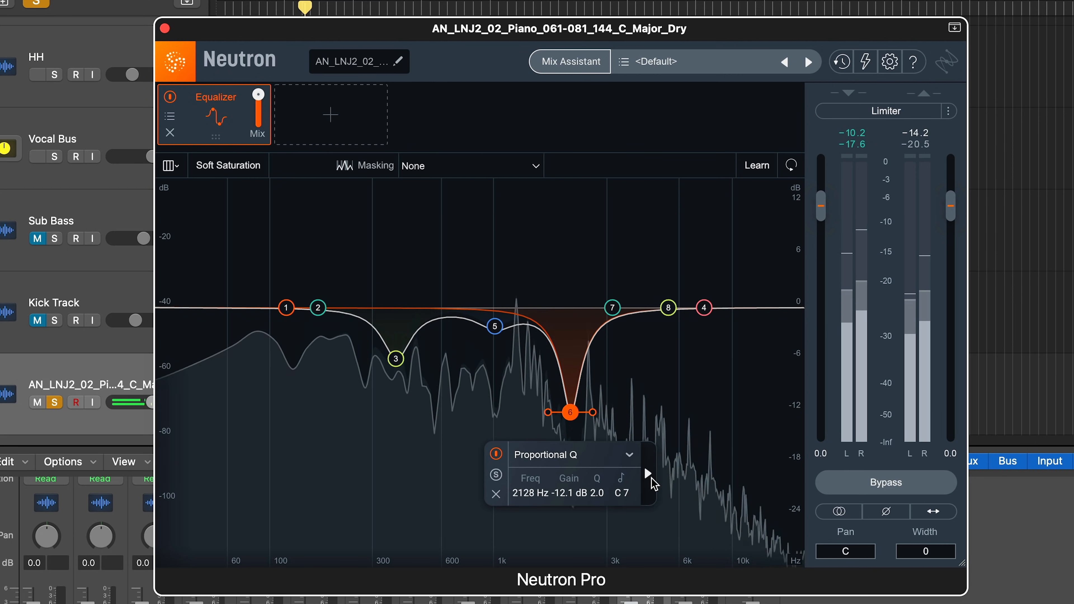
pyautogui.click(647, 474)
pyautogui.click(626, 454)
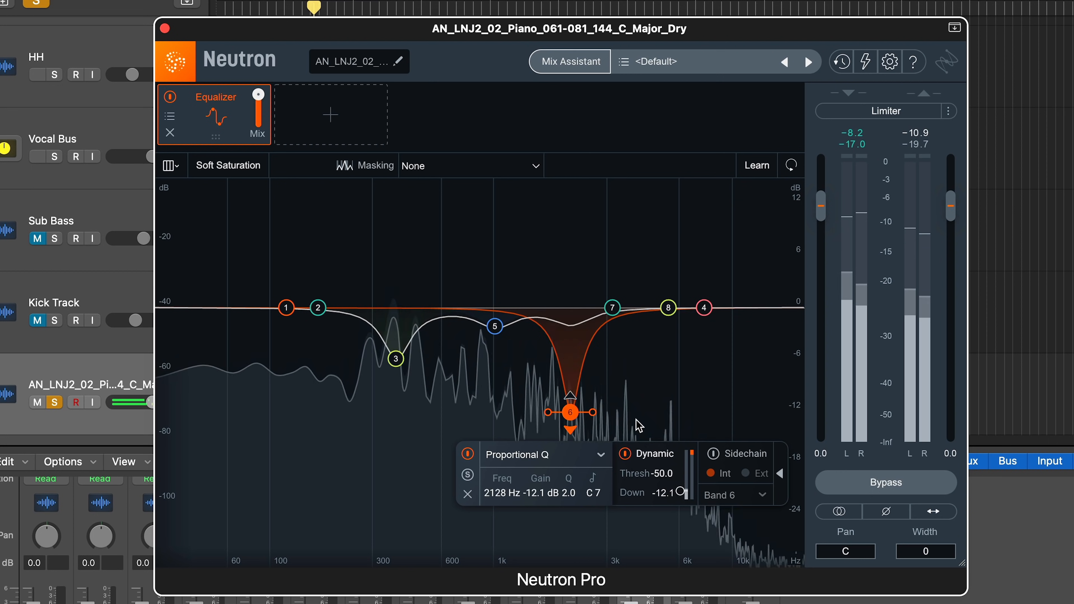
# Step: Cut piano band 8 to -7.1 dB at 5248 Hz, and compare the sound with that band off and on
pyautogui.moveTo(668, 307); pyautogui.dragTo(664, 369)
pyautogui.click(591, 413)
pyautogui.click(592, 413)
pyautogui.click(591, 413)
pyautogui.click(592, 412)
# Step: Compare the piano with the Equalizer module bypassed and active, and deepen the cut of band 5
pyautogui.click(170, 97)
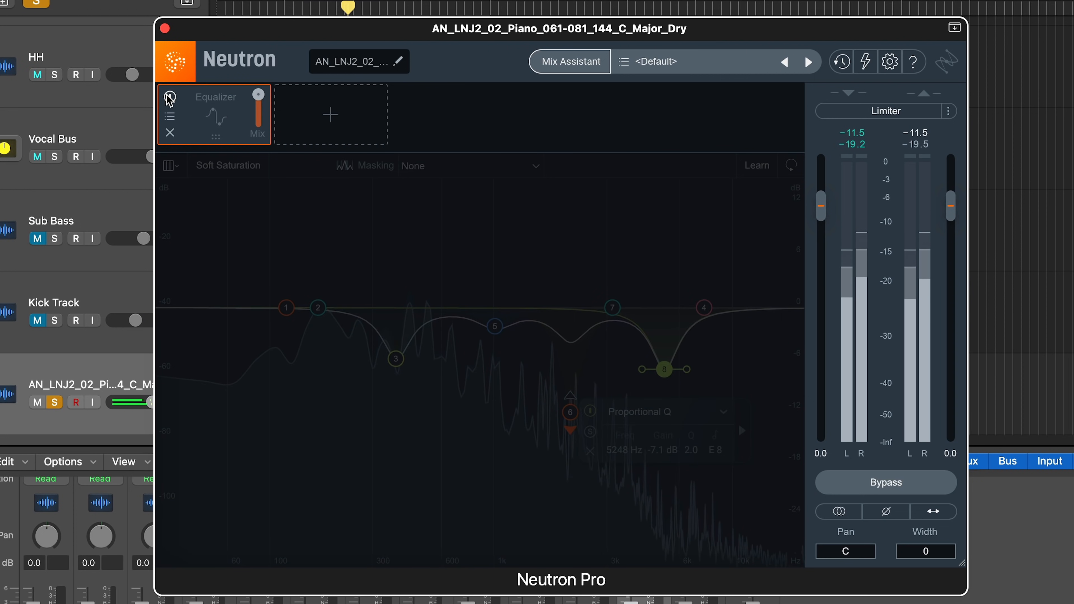
pyautogui.click(170, 97)
pyautogui.click(170, 97)
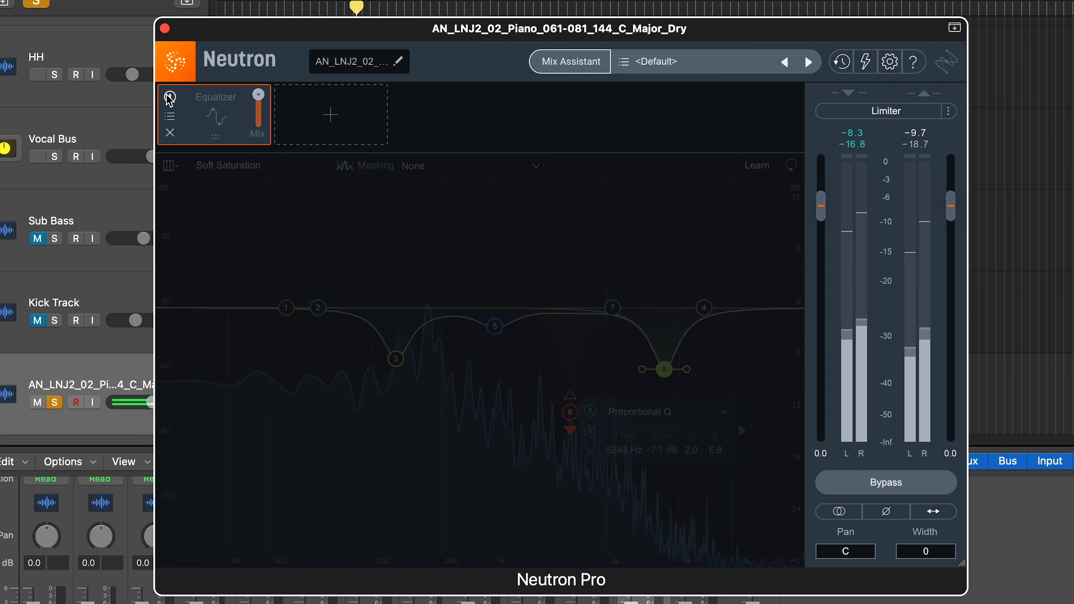
pyautogui.click(170, 97)
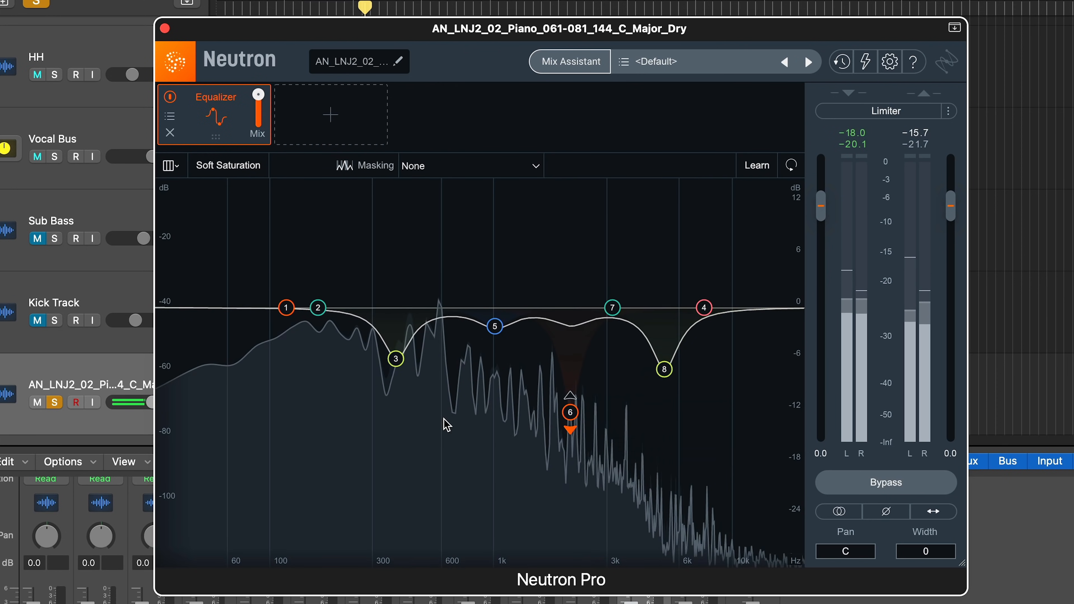
pyautogui.moveTo(494, 326); pyautogui.dragTo(495, 359)
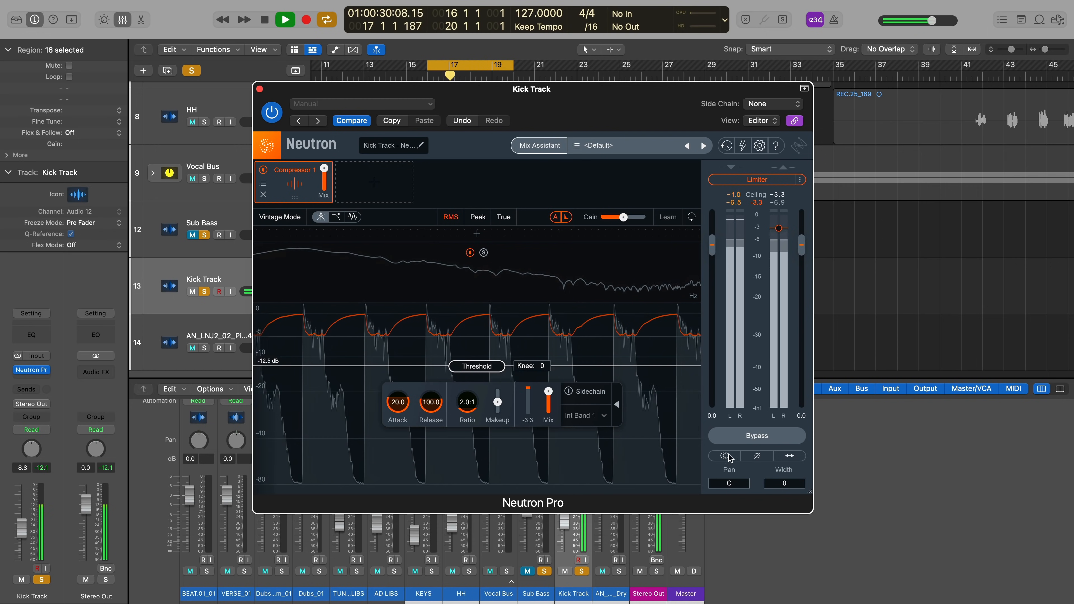
# Step: Show the waveform display in the Kick Track compressor, and set attack to 1.2, release to 2769 and ratio to 0.6:1
pyautogui.click(352, 217)
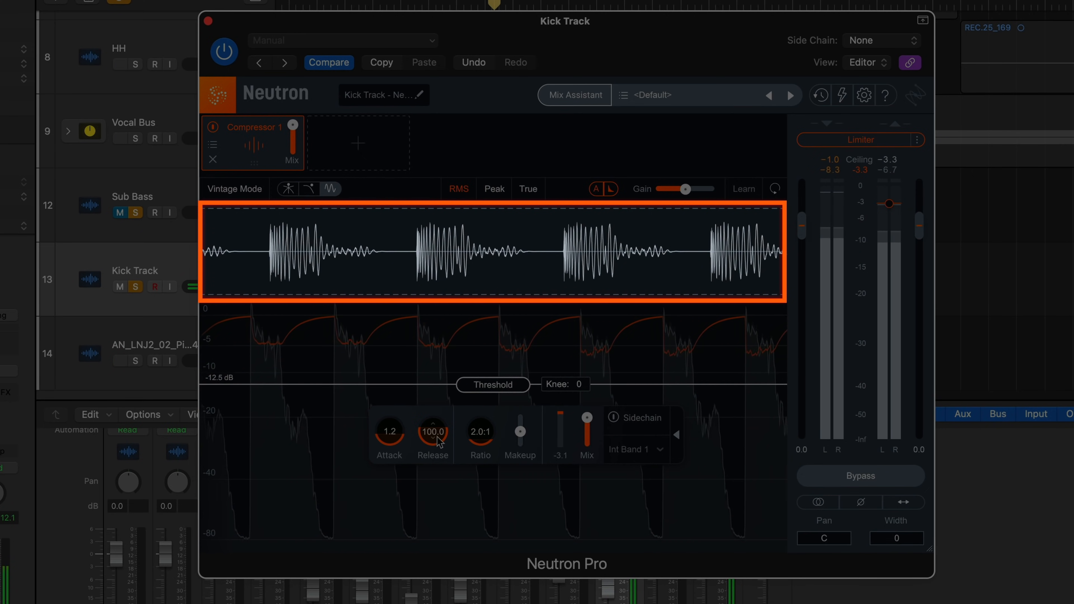
pyautogui.moveTo(438, 458); pyautogui.dragTo(441, 493)
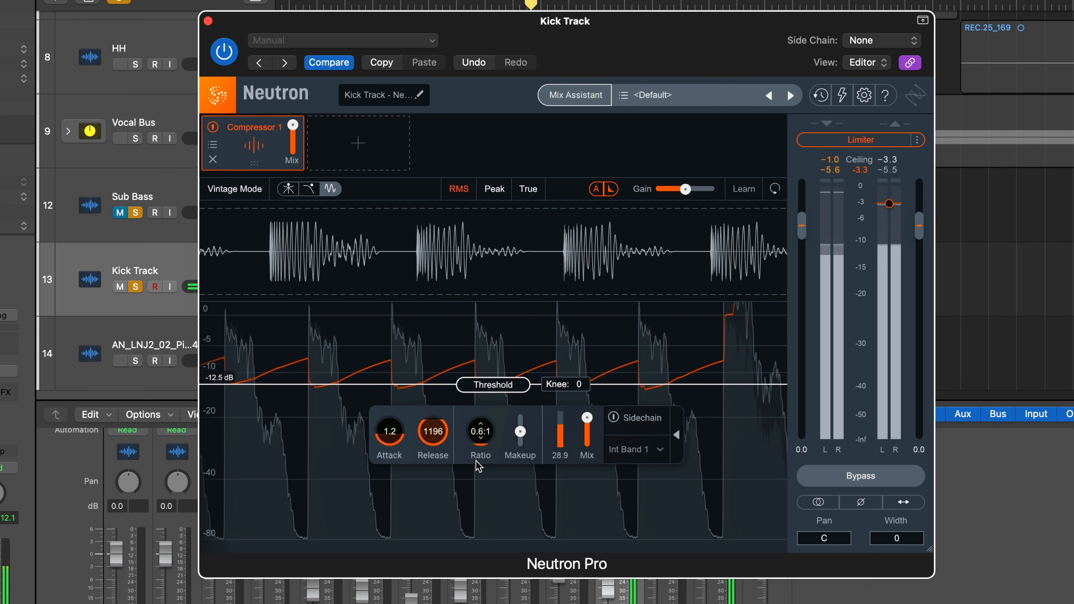
pyautogui.moveTo(432, 430); pyautogui.dragTo(430, 434)
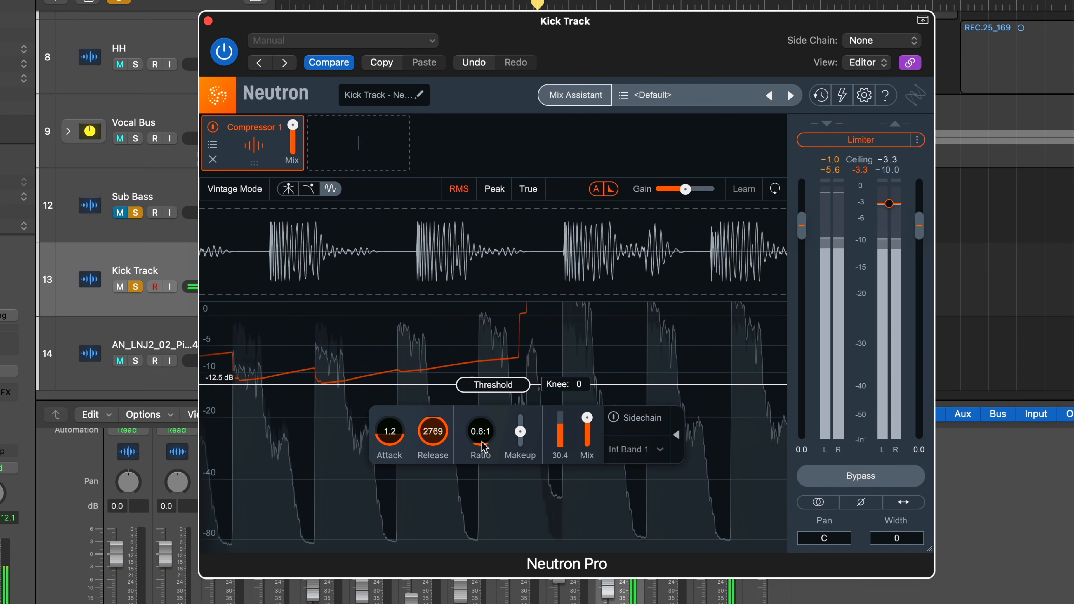
# Step: Reset the Kick Track compressor's attack to 20.0, release to 100.0 and ratio to 2.0:1
pyautogui.doubleClick(437, 441)
pyautogui.doubleClick(398, 439)
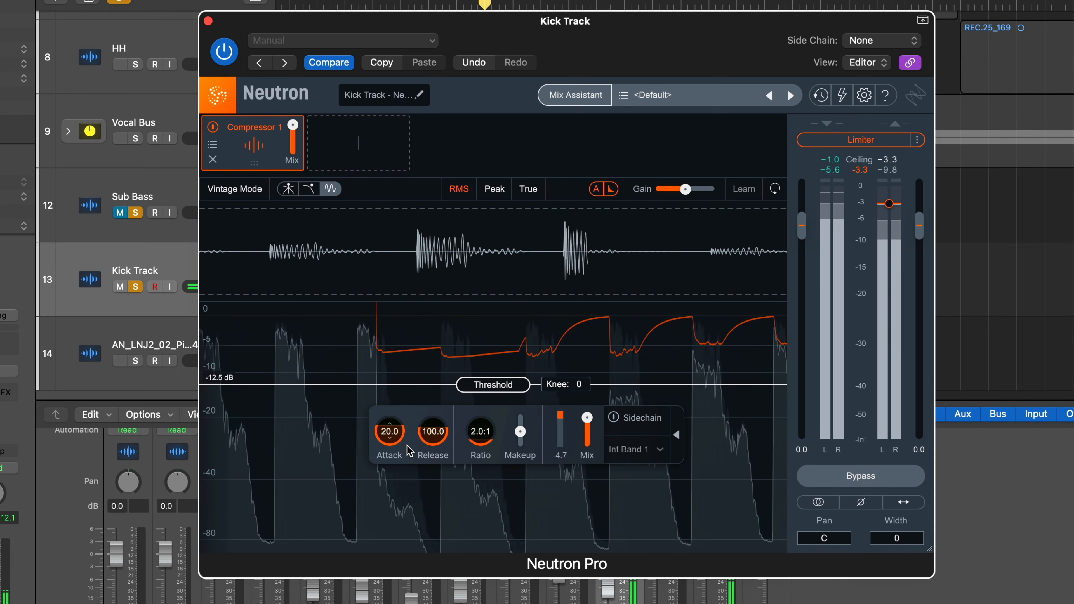
# Step: Switch to the Sub Bass track's compressor and turn off its external sidechain
pyautogui.click(128, 267)
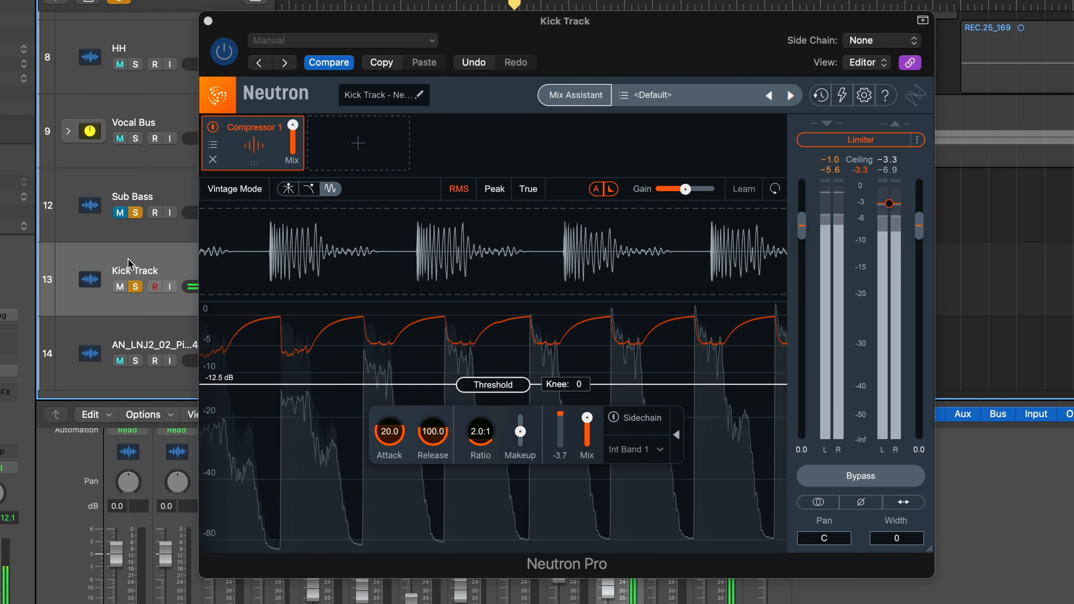
pyautogui.click(127, 239)
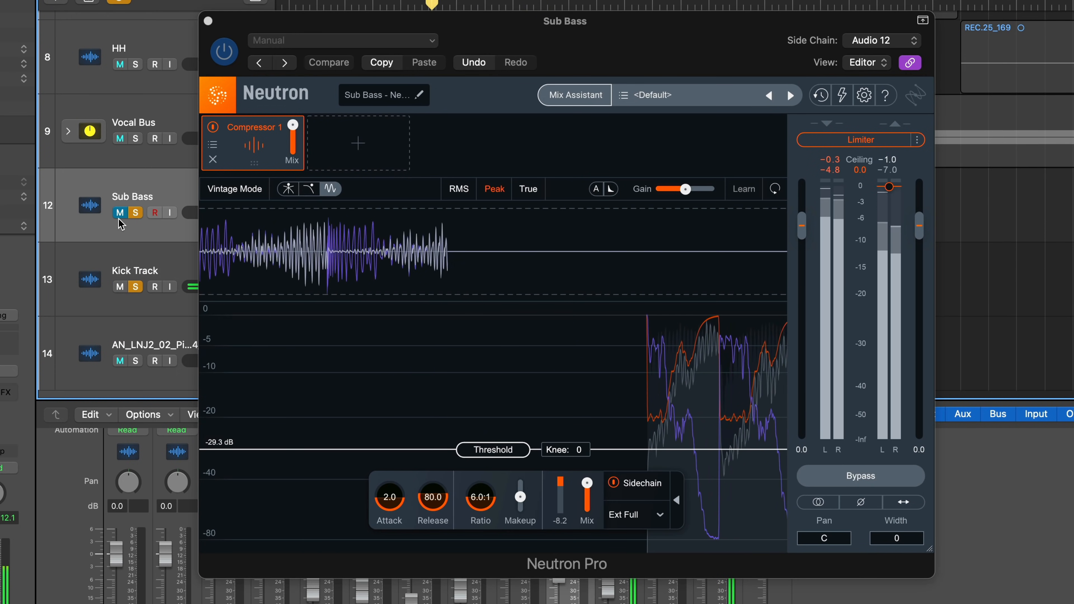
pyautogui.click(629, 492)
pyautogui.click(614, 482)
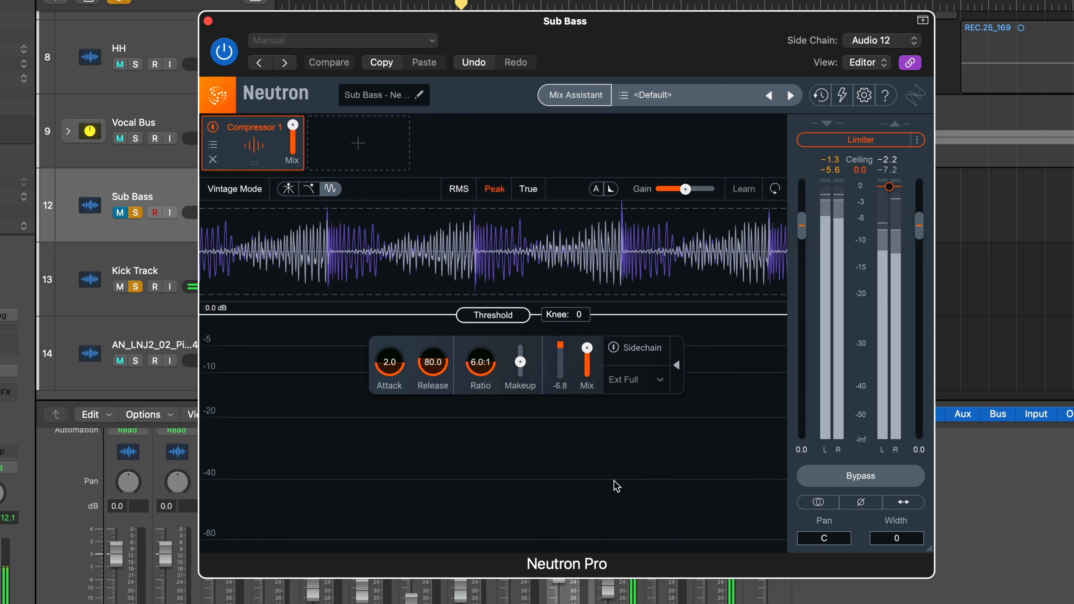
# Step: With the Sub Bass unmuted, turn on its Ext Full sidechain, lower the threshold to -23.0 dB and adjust the release
pyautogui.click(118, 213)
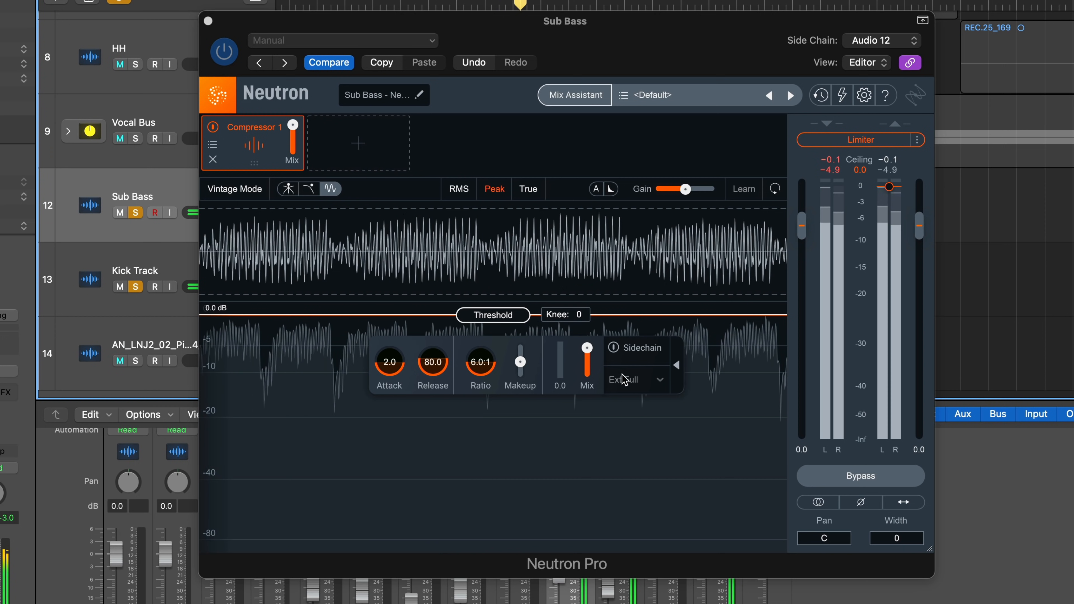
pyautogui.click(614, 351)
pyautogui.moveTo(493, 315); pyautogui.dragTo(509, 428)
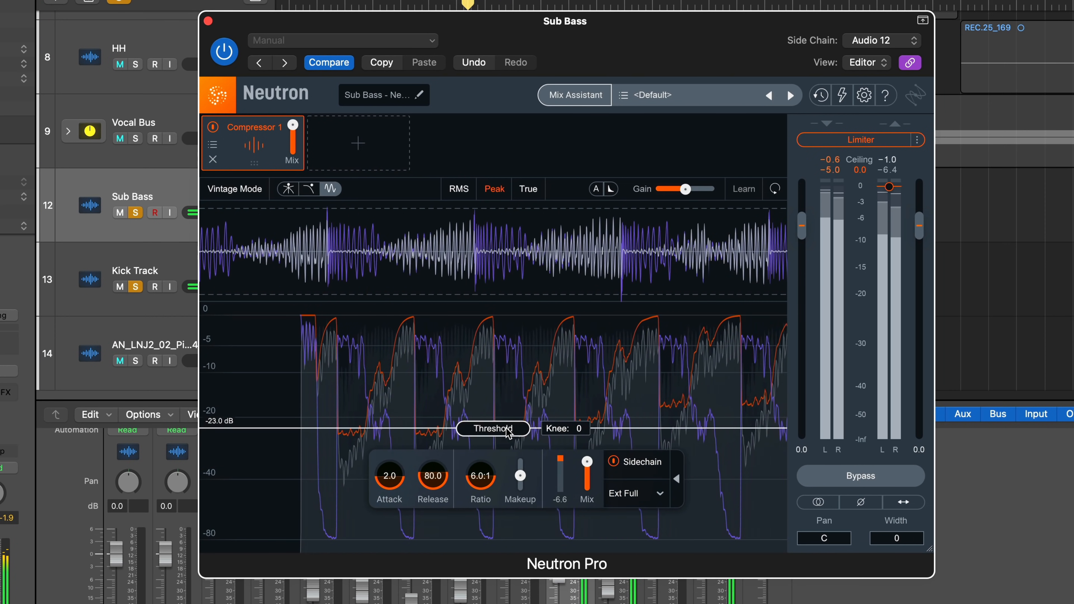
pyautogui.moveTo(433, 487); pyautogui.dragTo(400, 457)
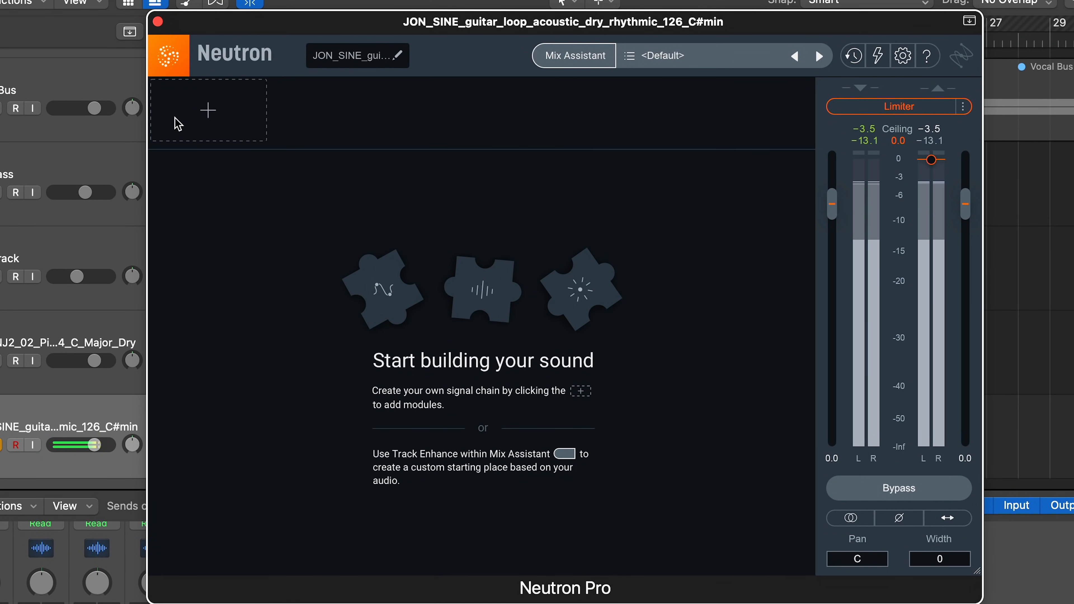
# Step: Add a Sculptor module to the acoustic guitar loop and choose the Acoustic Guitar target
pyautogui.click(191, 118)
pyautogui.click(218, 256)
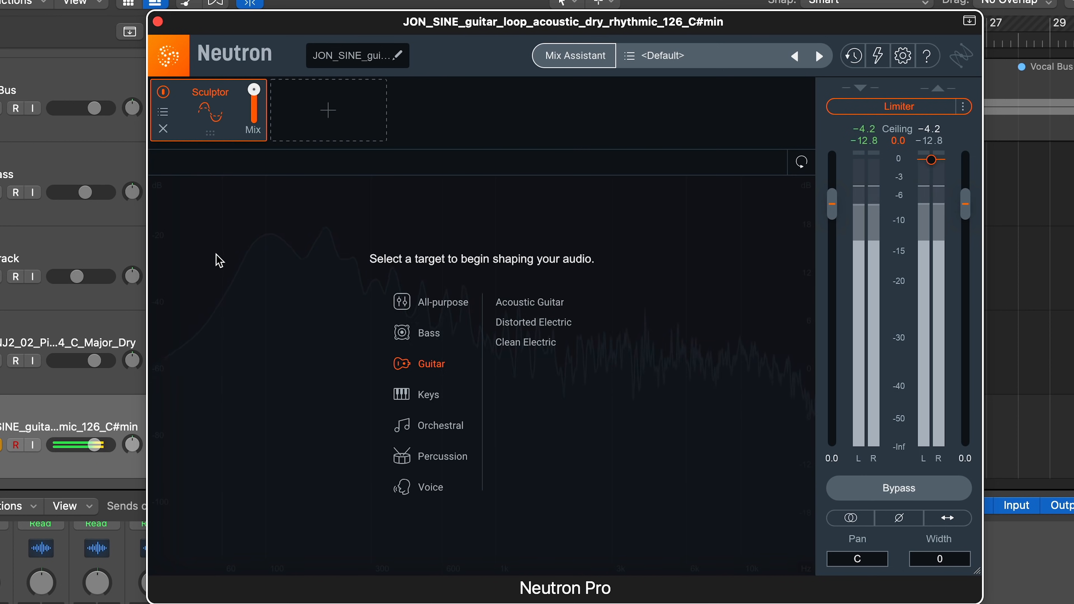
pyautogui.click(551, 306)
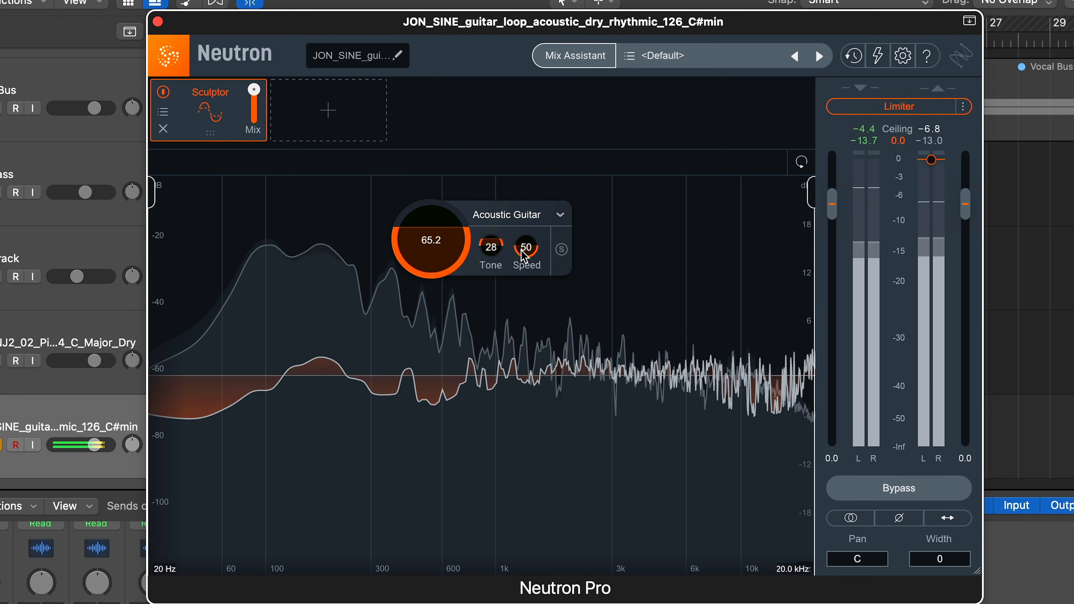
# Step: Limit the Sculptor's processing range to an upper frequency of 1.5 kHz
pyautogui.moveTo(809, 193)
pyautogui.mouseDown()
pyautogui.moveTo(633, 206)
pyautogui.moveTo(570, 201)
pyautogui.moveTo(569, 191)
pyautogui.moveTo(816, 196)
pyautogui.mouseUp()
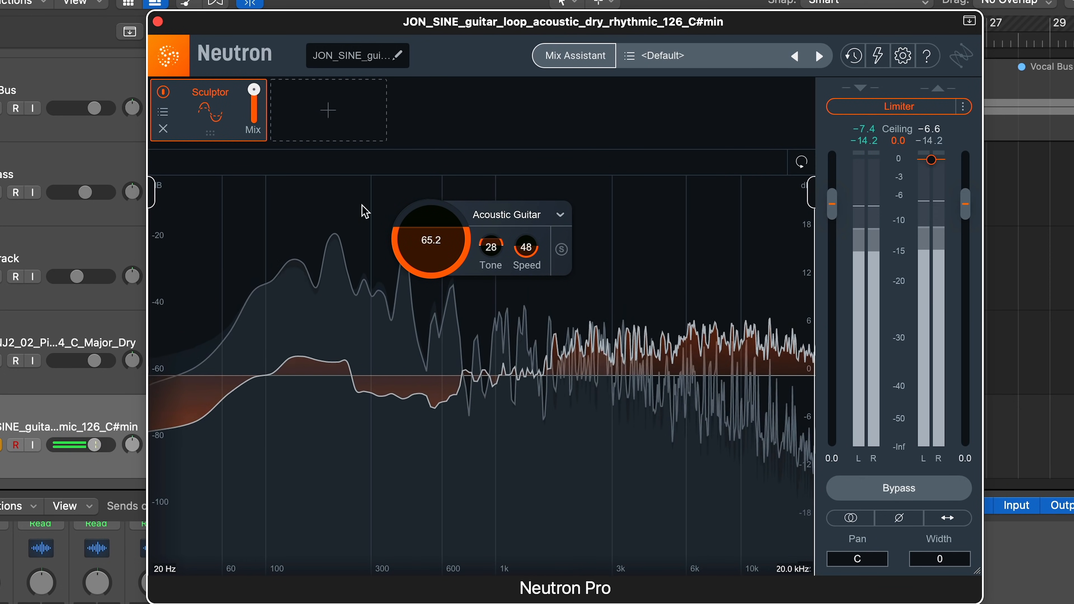
pyautogui.moveTo(153, 207)
pyautogui.mouseDown()
pyautogui.moveTo(431, 207)
pyautogui.moveTo(151, 206)
pyautogui.mouseUp()
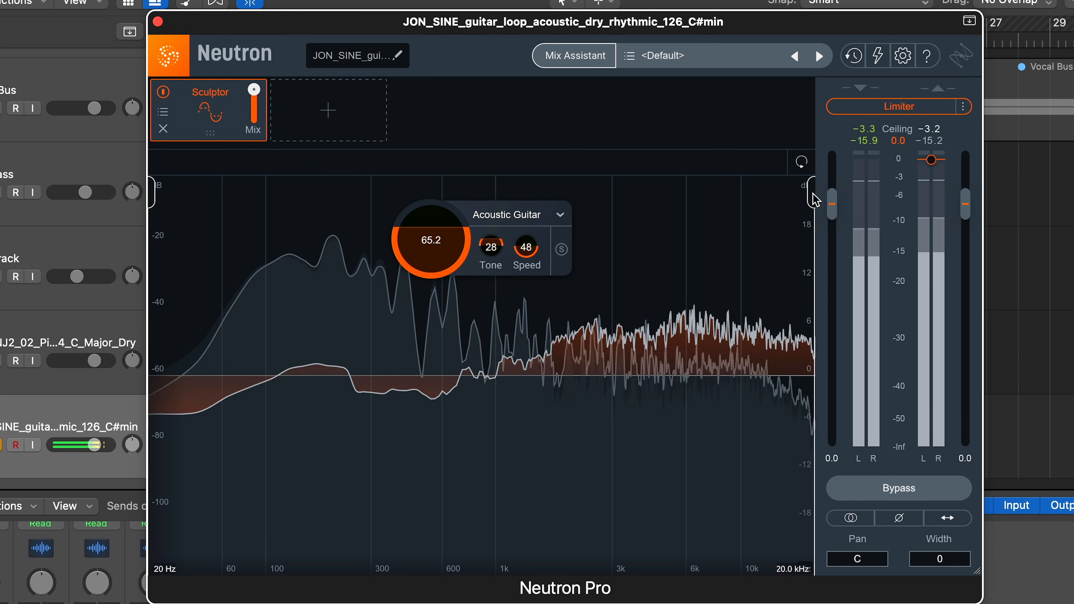
pyautogui.moveTo(809, 193); pyautogui.dragTo(542, 199)
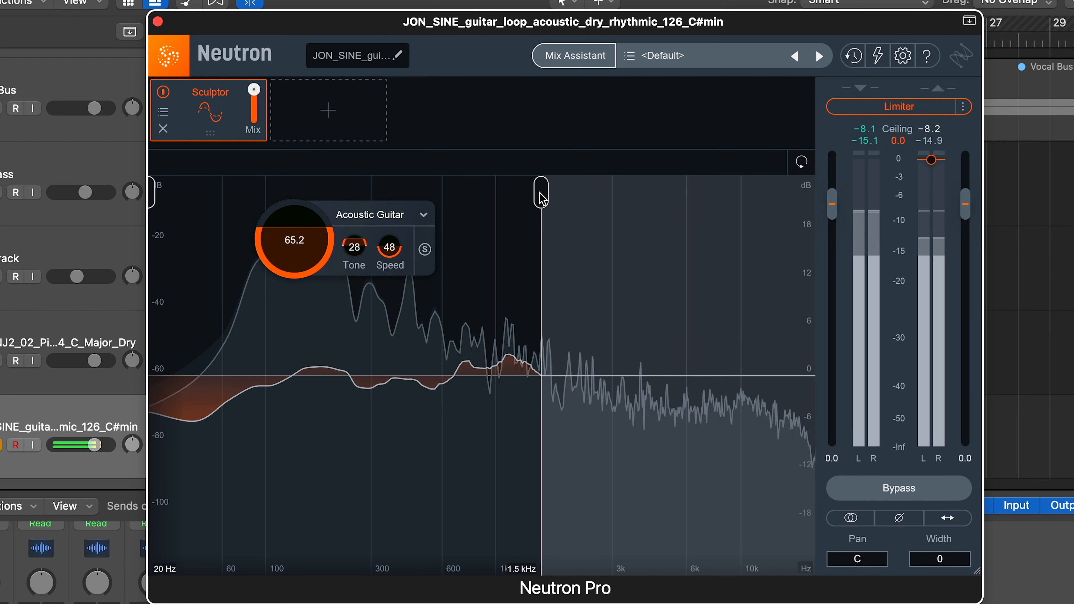
# Step: Browse the Sculptor's target categories and choose Piano from the Keys category
pyautogui.click(406, 217)
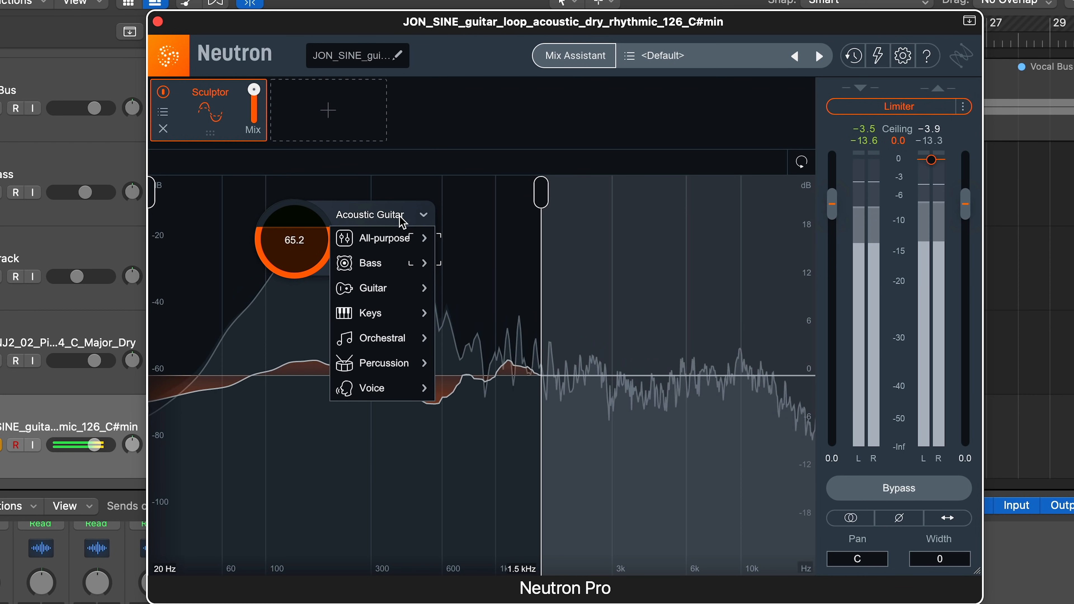
pyautogui.moveTo(395, 259)
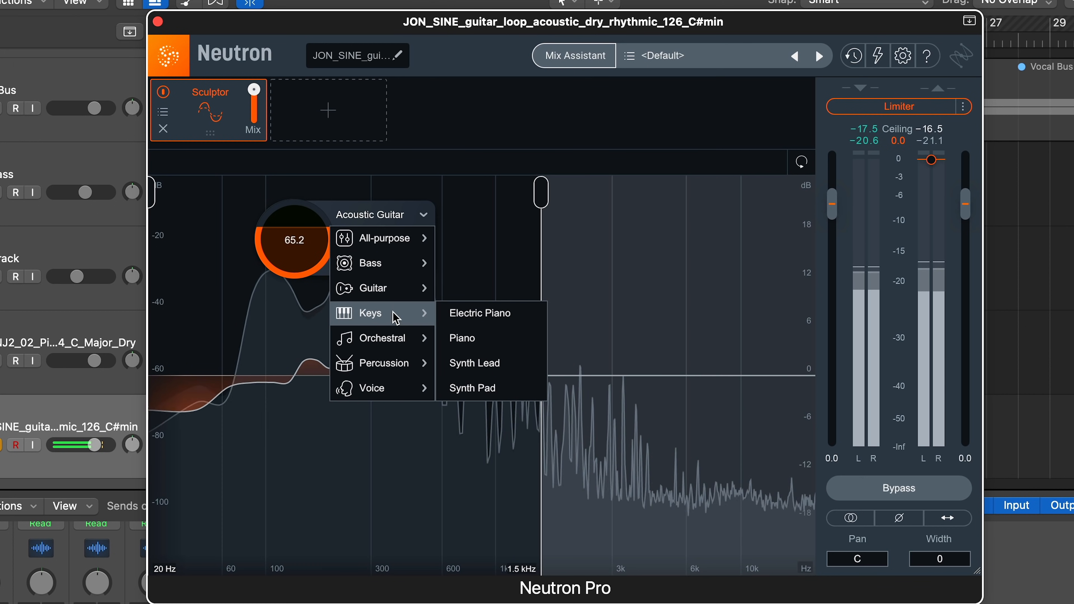
pyautogui.moveTo(398, 337)
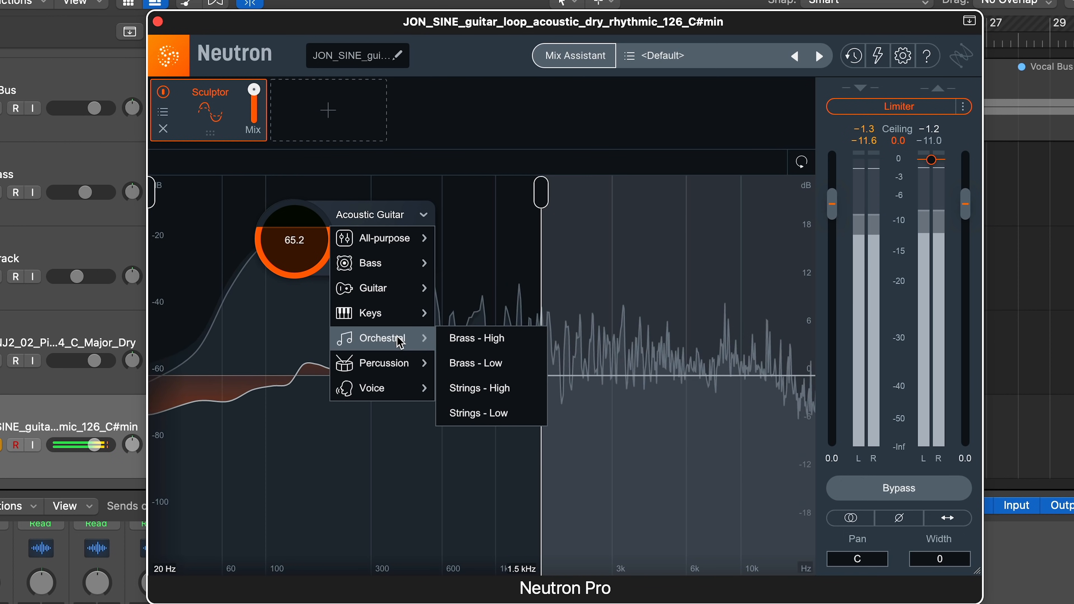
pyautogui.moveTo(423, 315)
pyautogui.click(491, 336)
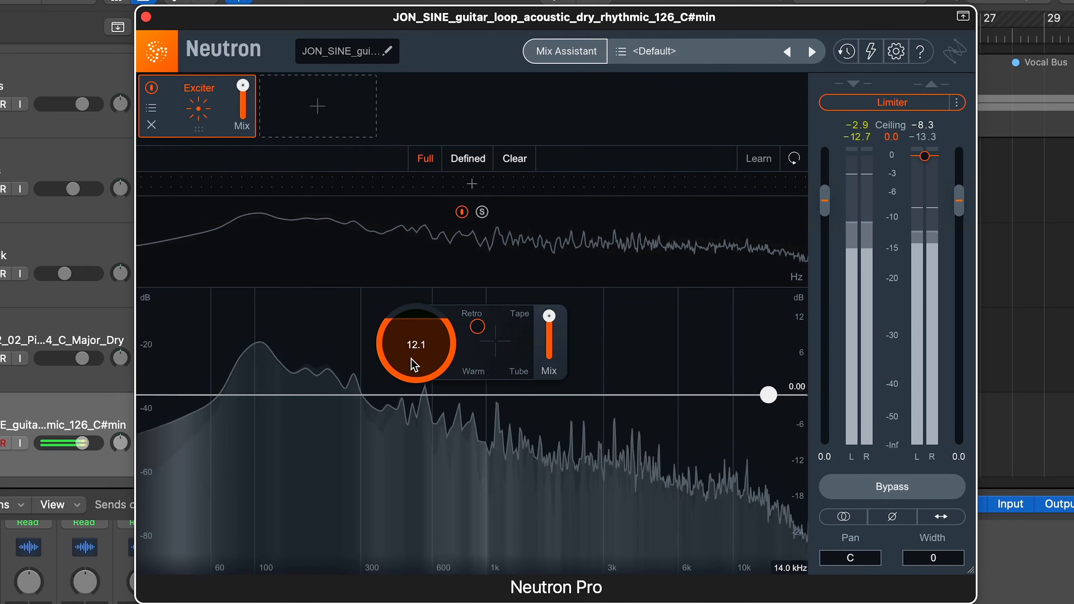
# Step: Raise the Exciter drive to 12.6 and split it into three bands at 200 Hz and about 6 kHz
pyautogui.moveTo(414, 365); pyautogui.dragTo(414, 360)
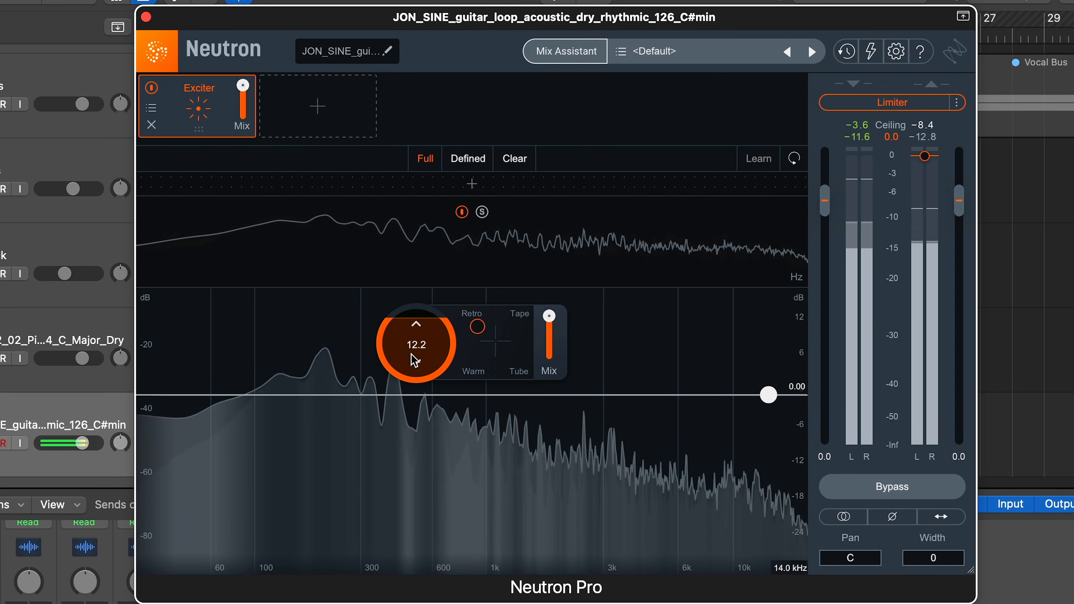
pyautogui.click(323, 187)
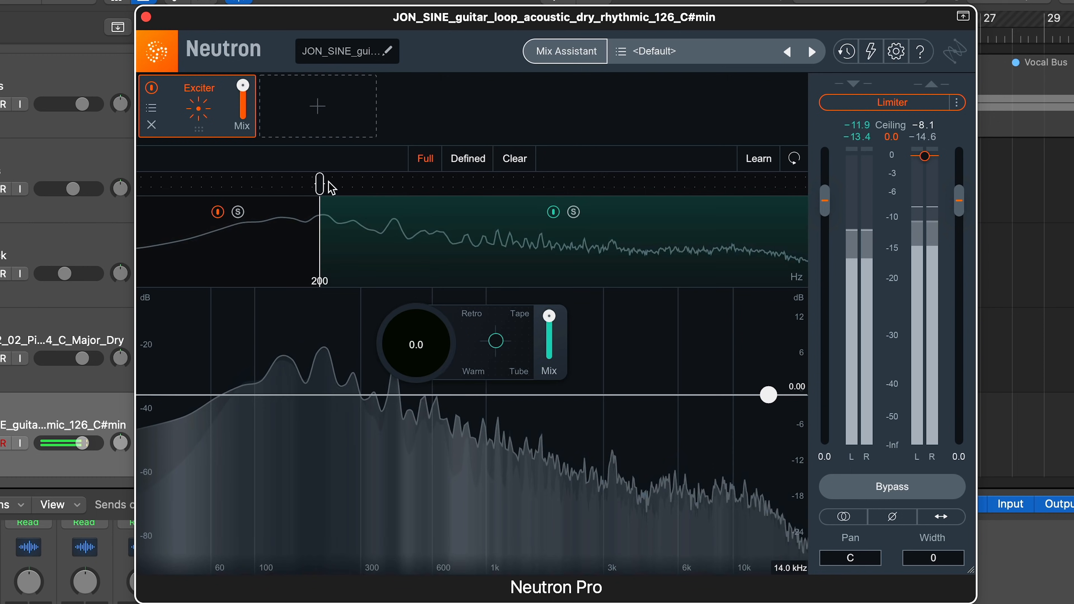
pyautogui.click(684, 186)
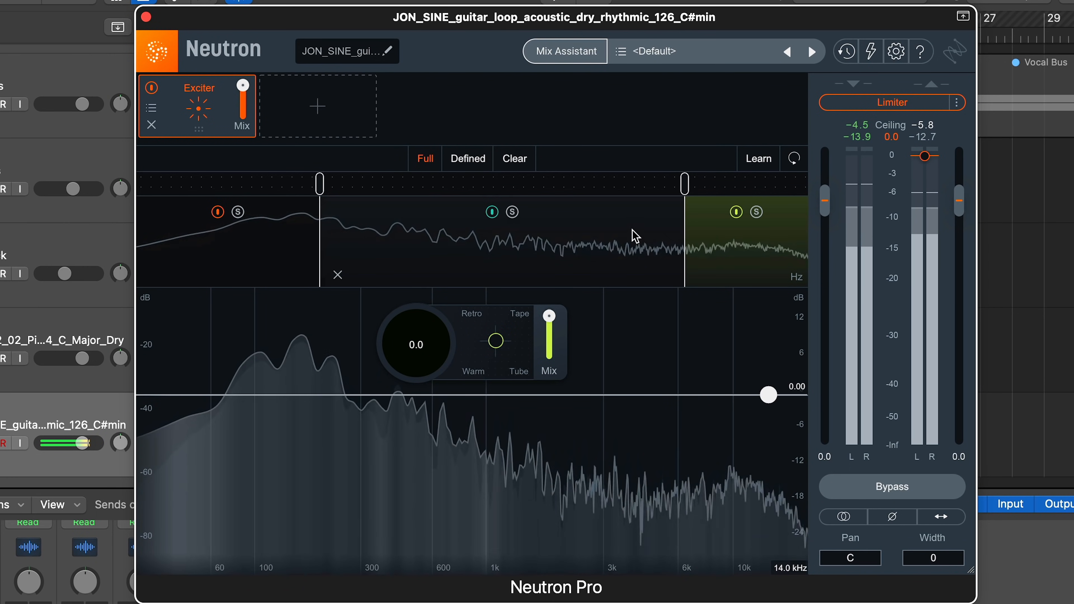
pyautogui.click(507, 237)
pyautogui.click(274, 250)
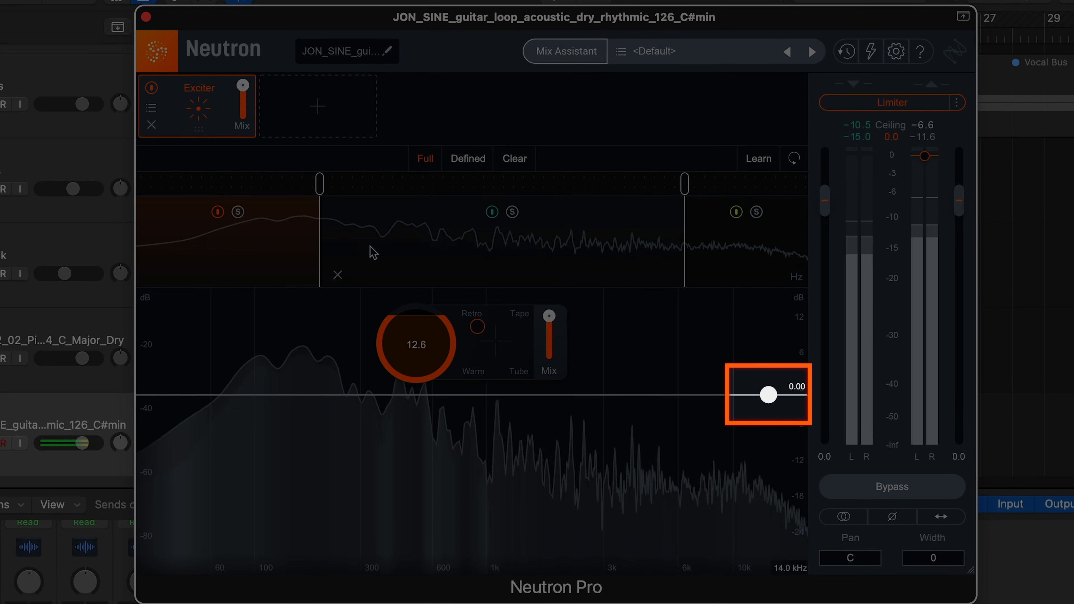
# Step: Raise the Exciter's middle band drive to 9.5 and set the tone filter to -4.77 dB at 5.3 kHz
pyautogui.click(370, 254)
pyautogui.moveTo(424, 300); pyautogui.dragTo(425, 226)
pyautogui.moveTo(768, 396); pyautogui.dragTo(668, 421)
# Step: Try the Exciter's tone filter at -11.37 dB and 1.0 kHz, and set it to -7.58 dB at 3.5 kHz
pyautogui.click(262, 275)
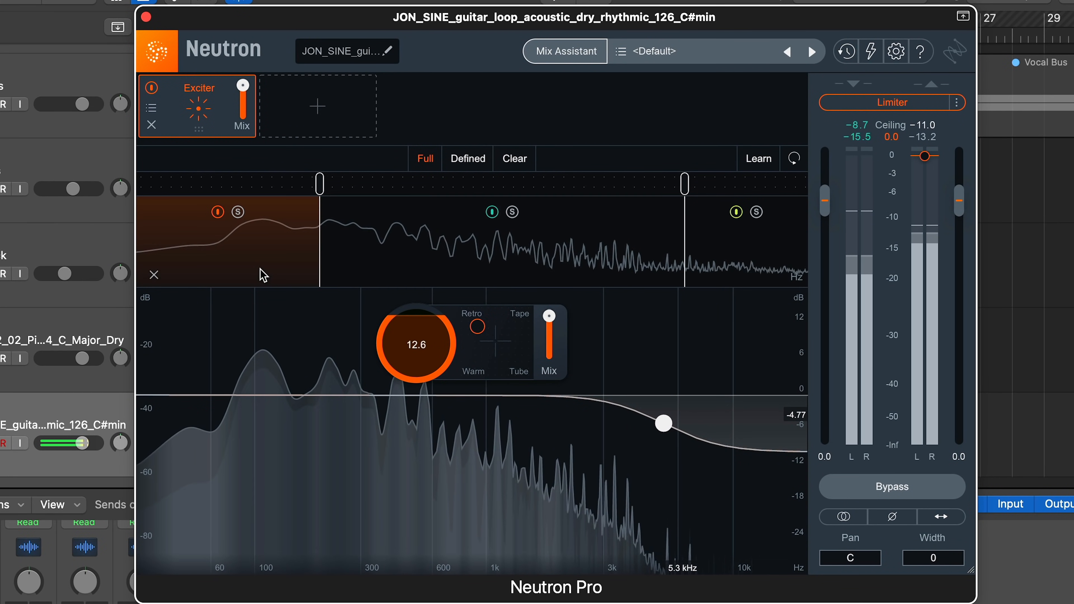
pyautogui.click(742, 276)
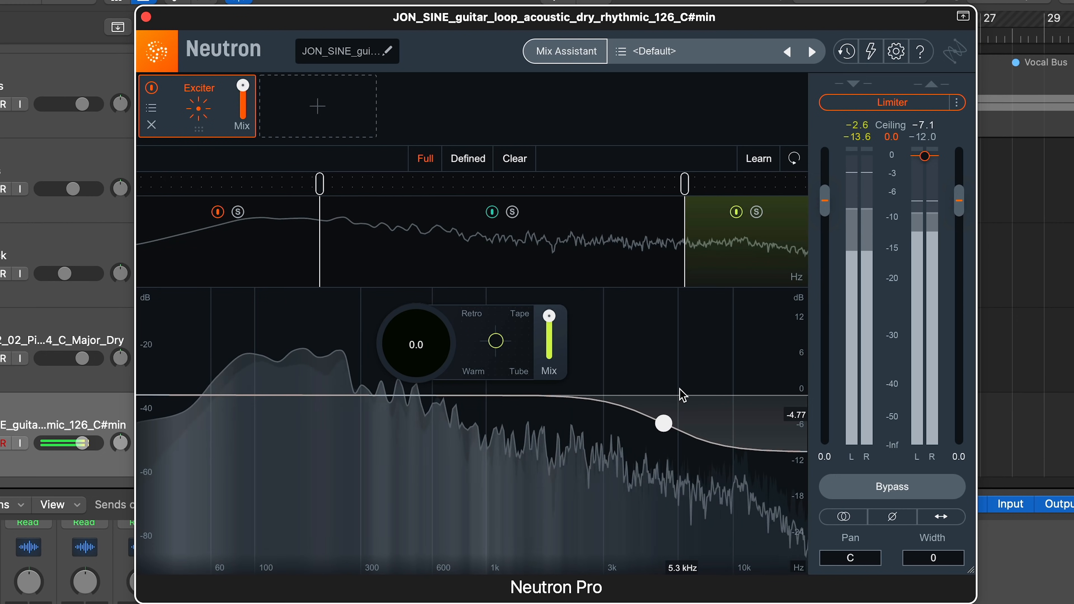
pyautogui.moveTo(668, 420); pyautogui.dragTo(606, 449)
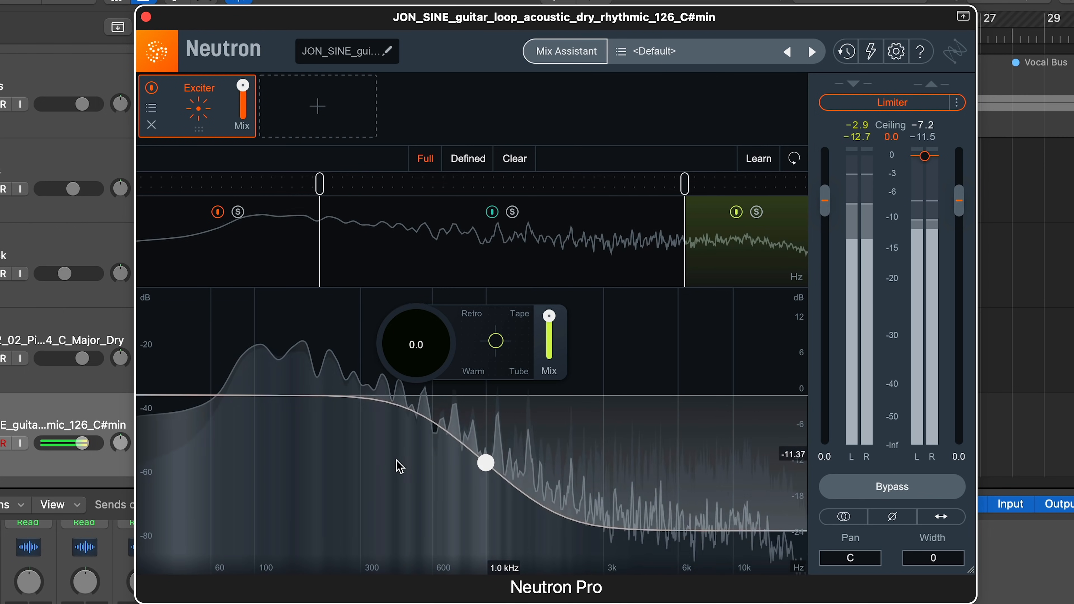
pyautogui.moveTo(487, 462); pyautogui.dragTo(622, 444)
# Step: Examine the drive and saturation settings of the Exciter's middle, low and high bands
pyautogui.click(482, 277)
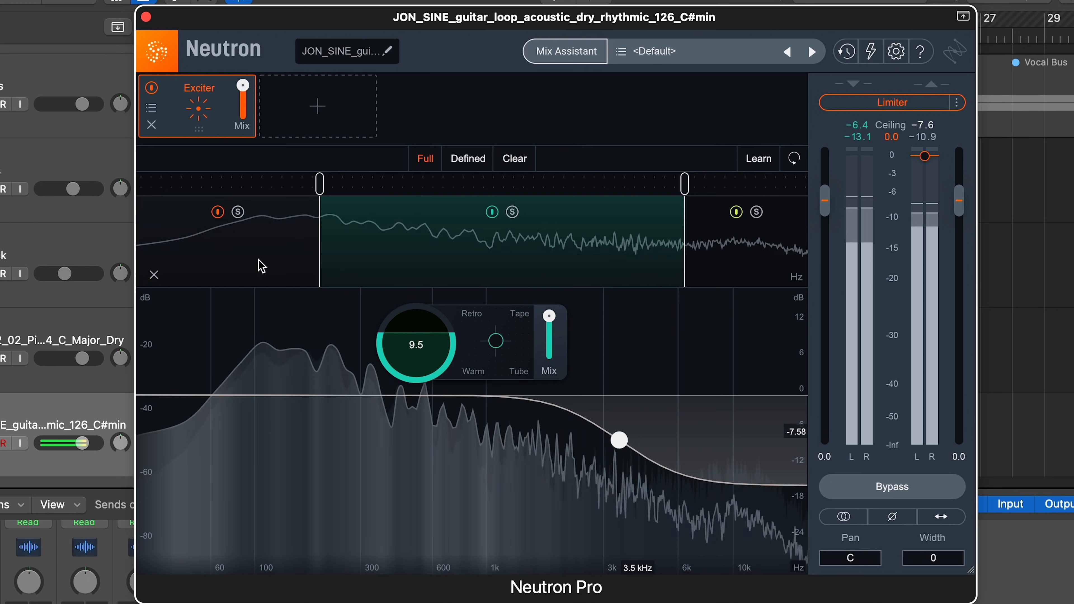
pyautogui.click(271, 266)
pyautogui.click(426, 256)
pyautogui.click(707, 264)
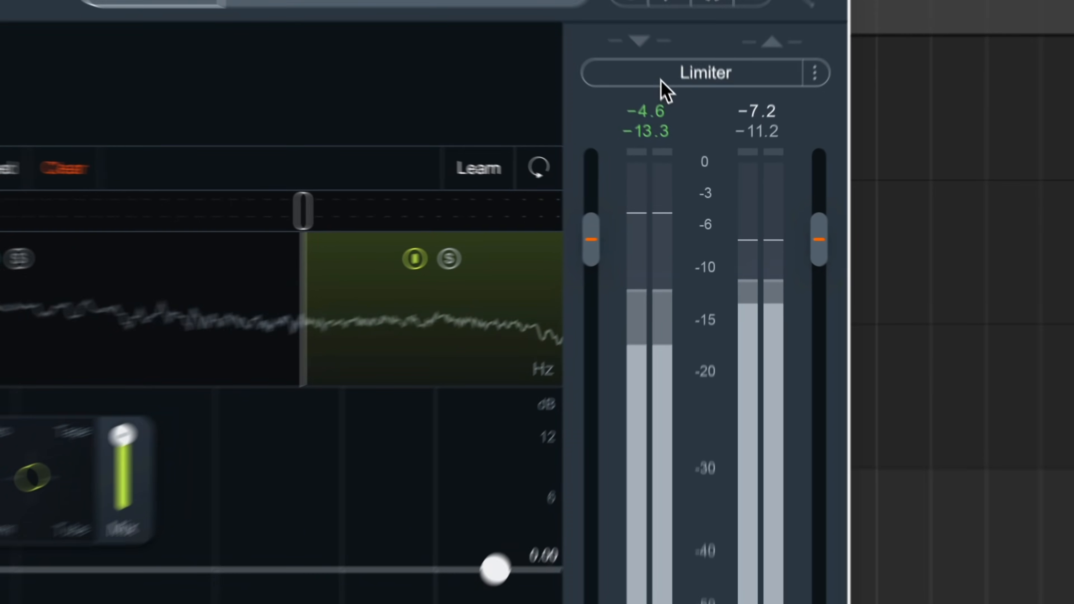
# Step: Enable the Limiter, lower its ceiling to -14.0 and raise the ceiling back to -5.0
pyautogui.click(702, 162)
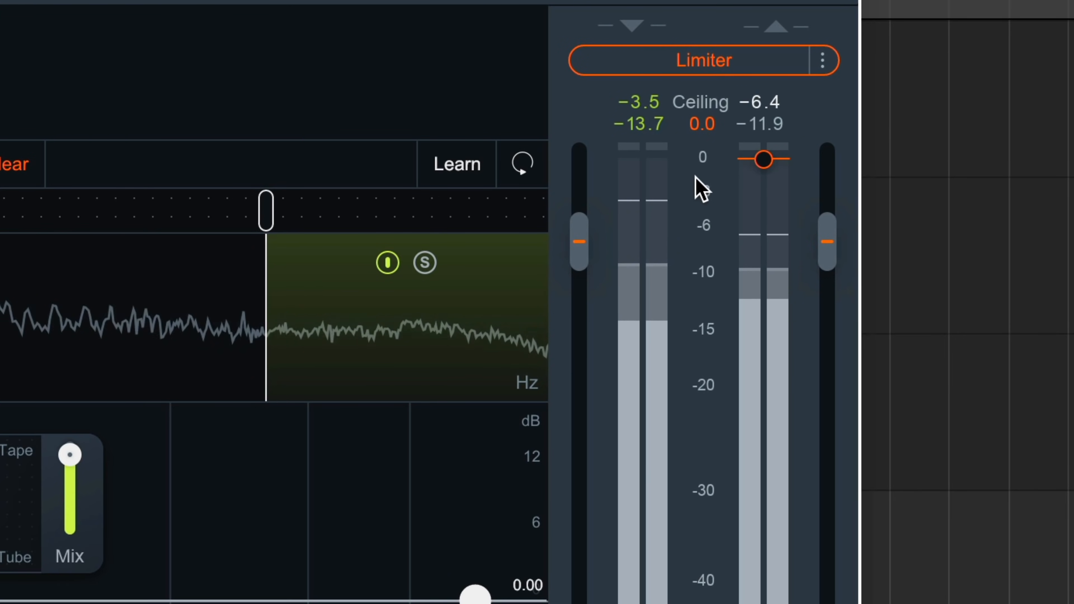
pyautogui.moveTo(762, 162); pyautogui.dragTo(755, 323)
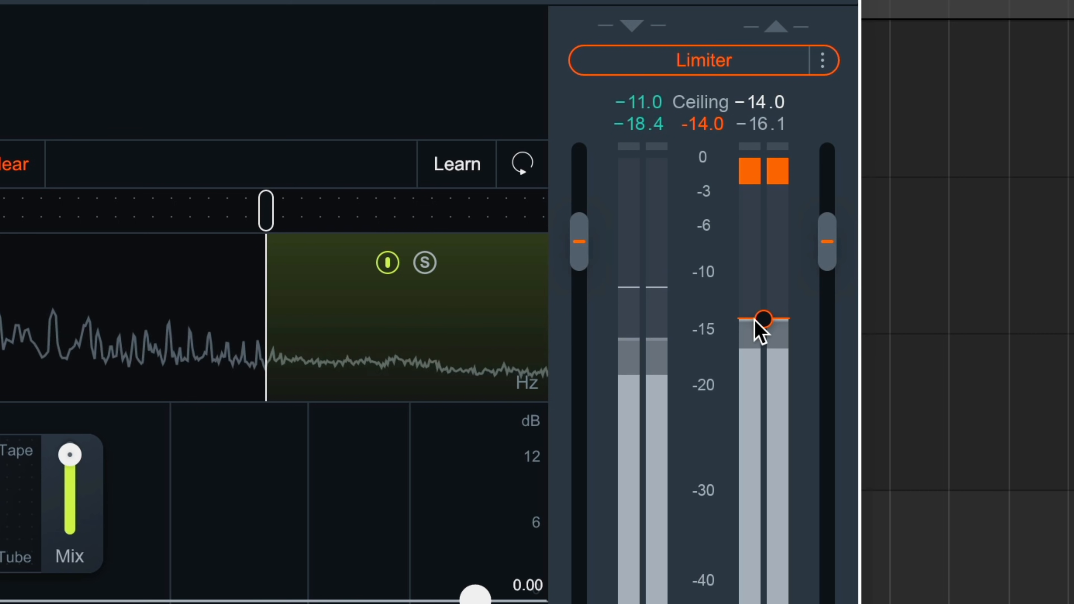
pyautogui.moveTo(756, 323); pyautogui.dragTo(759, 226)
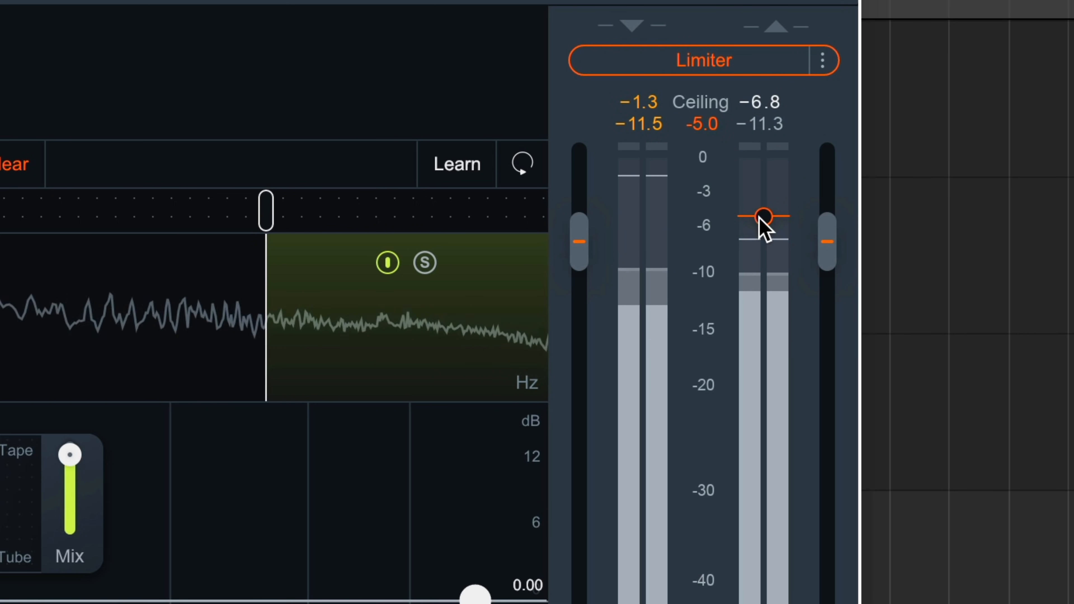
# Step: Boost the input gain into clipping, and reset the gain and the input clip indicators
pyautogui.moveTo(586, 237); pyautogui.dragTo(587, 211)
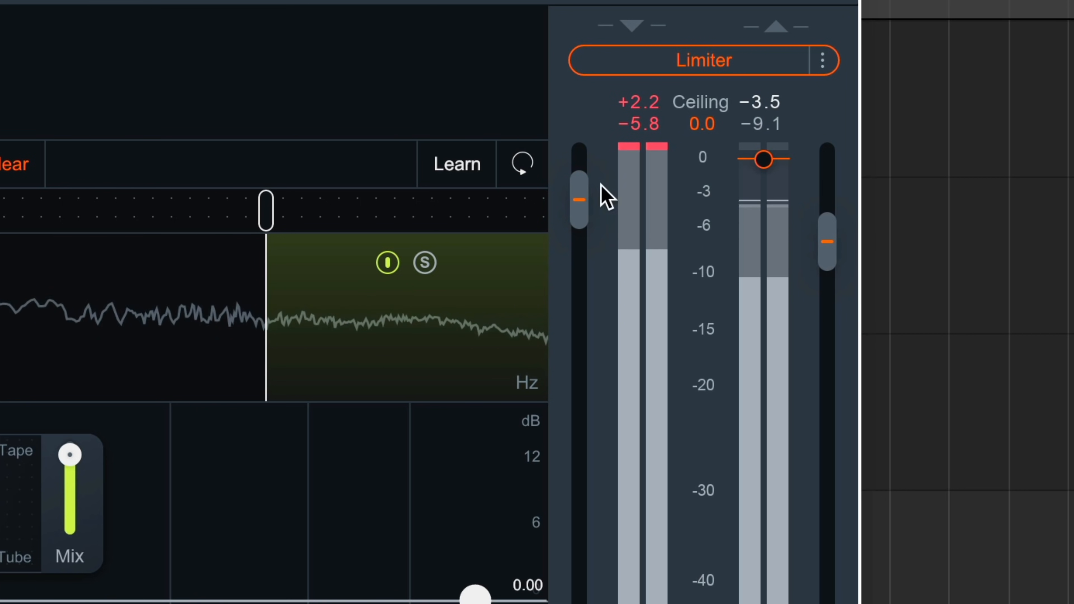
pyautogui.keyDown('alt'); pyautogui.click(579, 203); pyautogui.keyUp('alt')
pyautogui.click(656, 148)
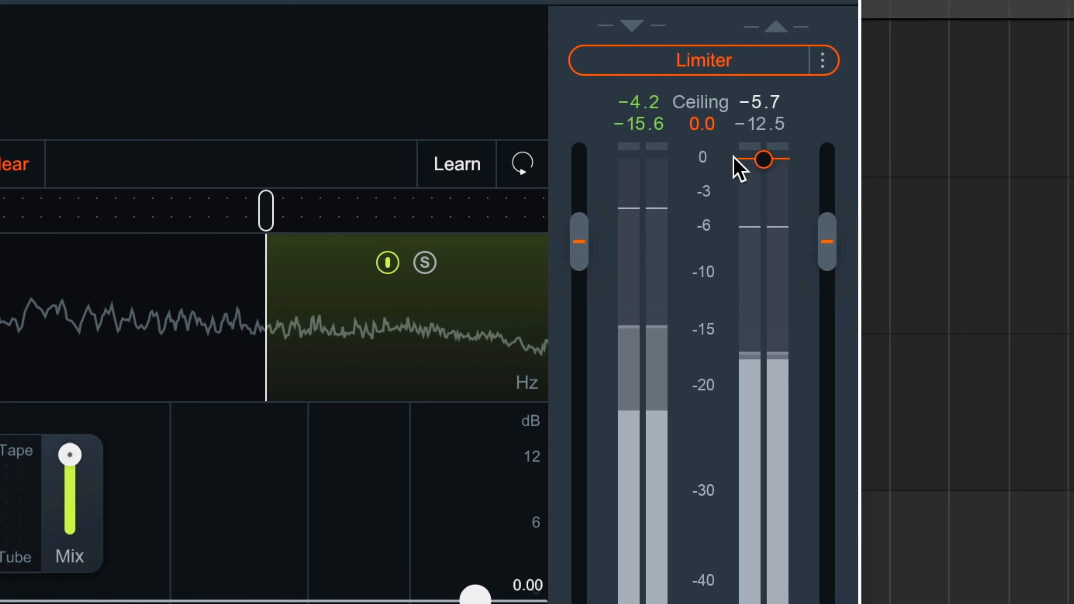
# Step: Try a Limiter ceiling of -10.2, and compare it with a 0.0 ceiling and boosted output gain
pyautogui.moveTo(764, 169); pyautogui.dragTo(763, 229)
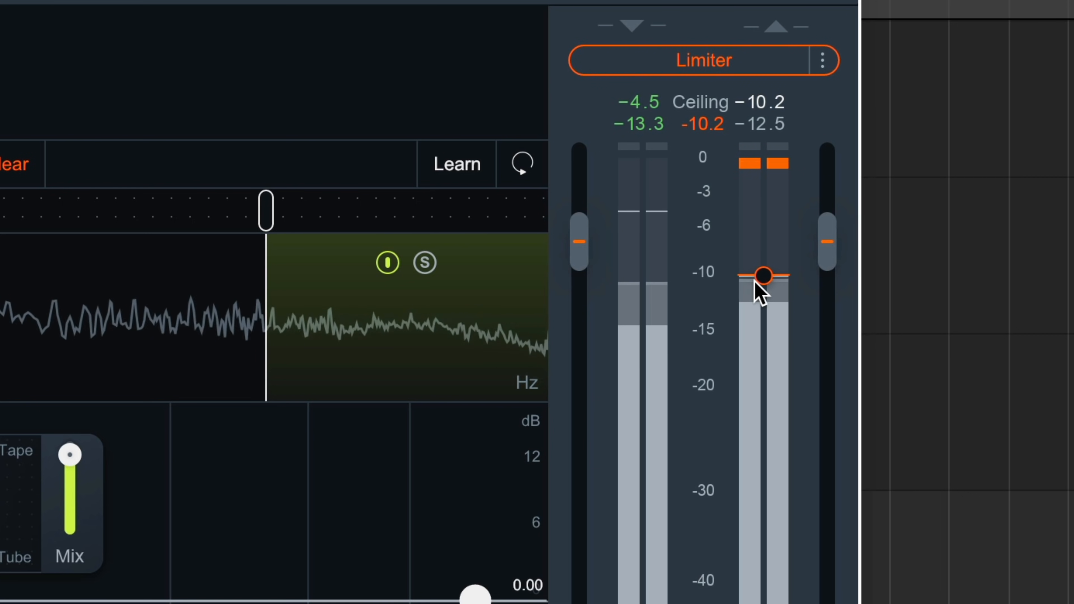
pyautogui.moveTo(754, 293); pyautogui.dragTo(827, 195)
pyautogui.doubleClick(765, 231)
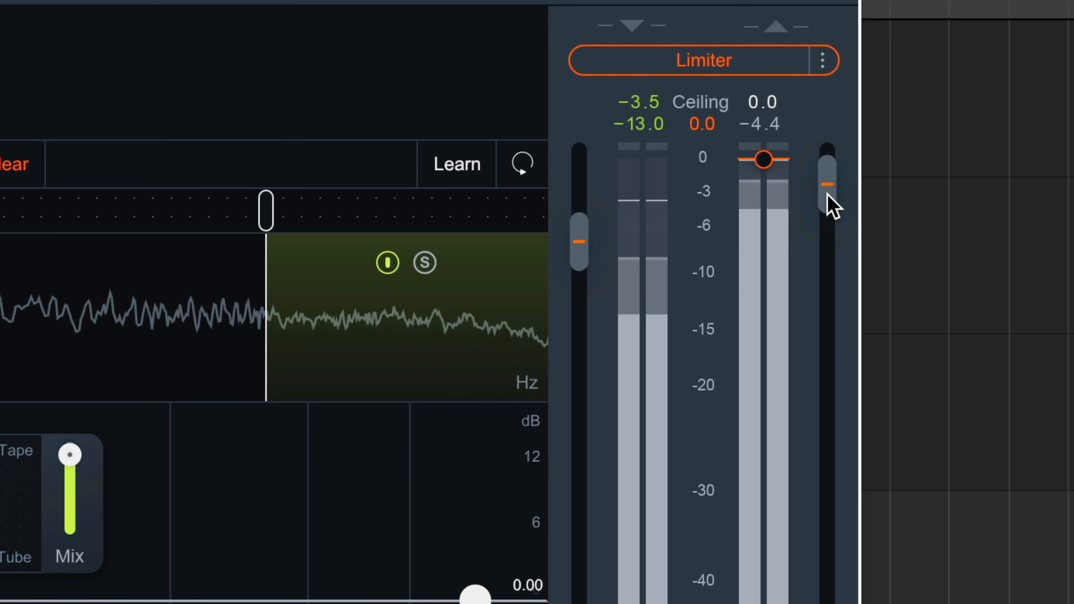
# Step: Bring the output gain down to slightly above its default and lower the Limiter ceiling to about -8
pyautogui.moveTo(829, 202); pyautogui.dragTo(822, 243)
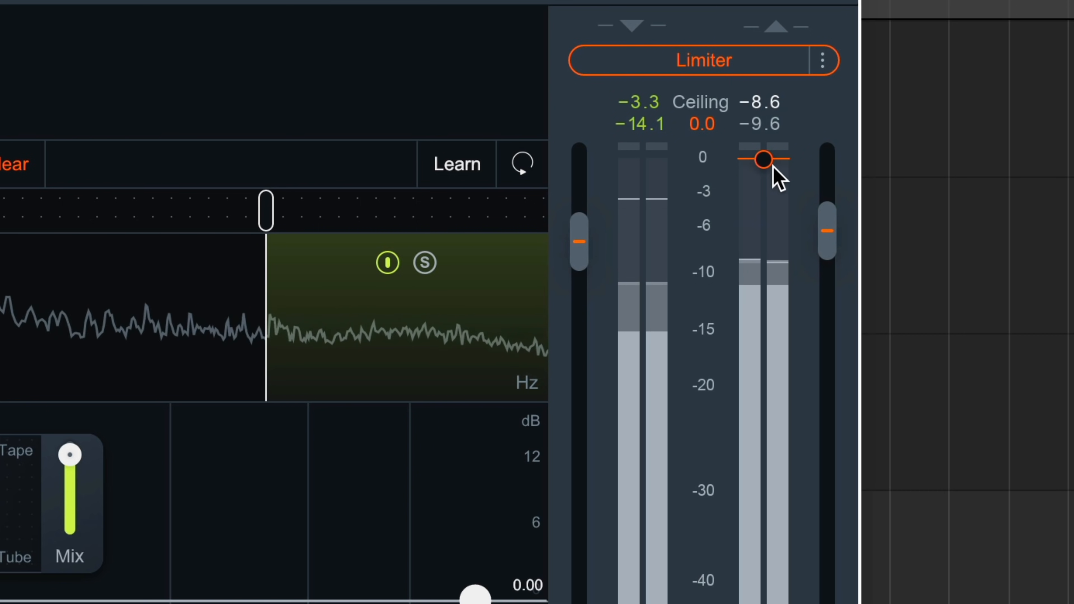
pyautogui.moveTo(766, 162); pyautogui.dragTo(761, 251)
# Step: Review the Limiter's Clear, Thick and Smooth styles and choose Thick
pyautogui.click(821, 64)
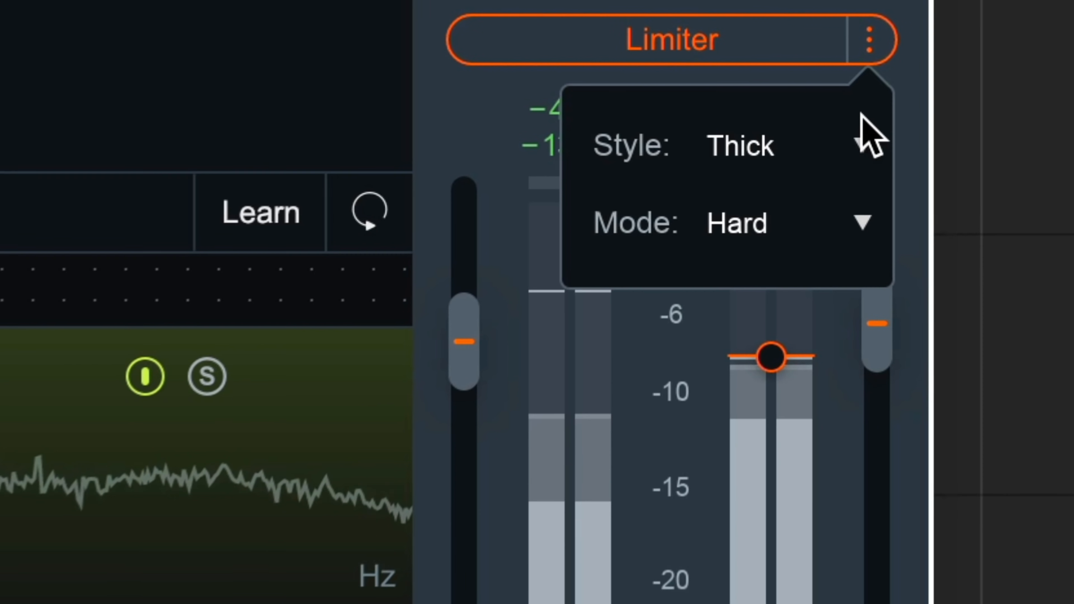
pyautogui.click(862, 146)
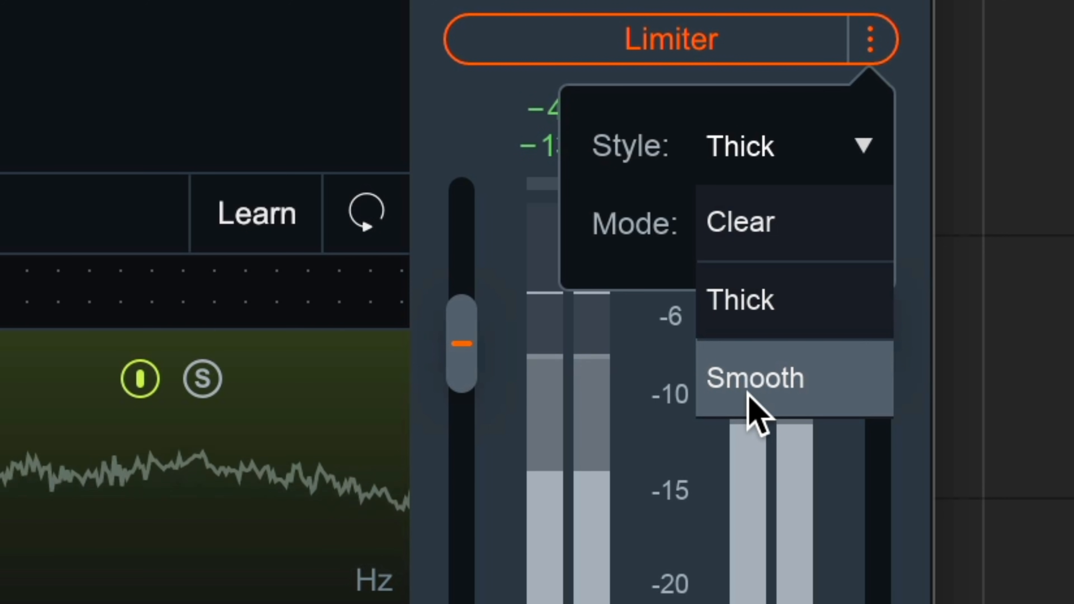
pyautogui.click(755, 310)
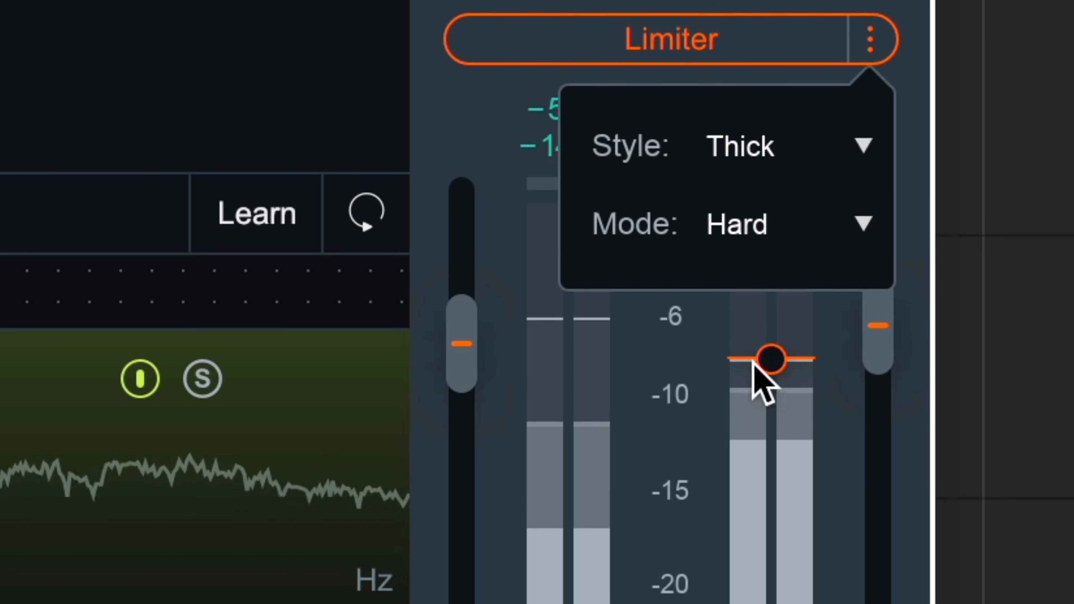
# Step: Lower the Limiter ceiling to about -11 and open the choices for its Mode
pyautogui.moveTo(776, 367); pyautogui.dragTo(769, 402)
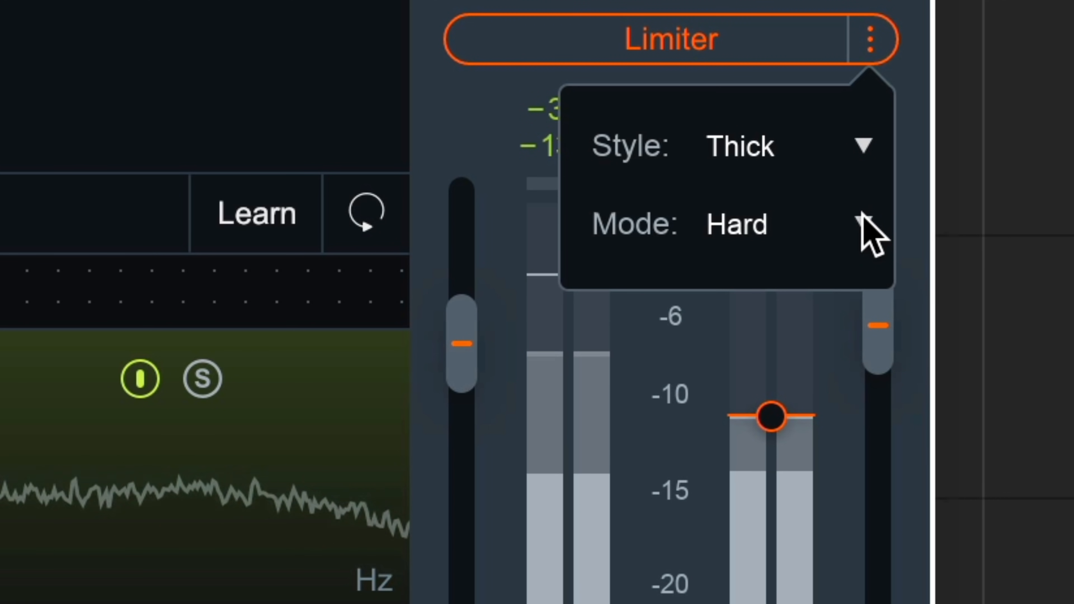
pyautogui.click(862, 222)
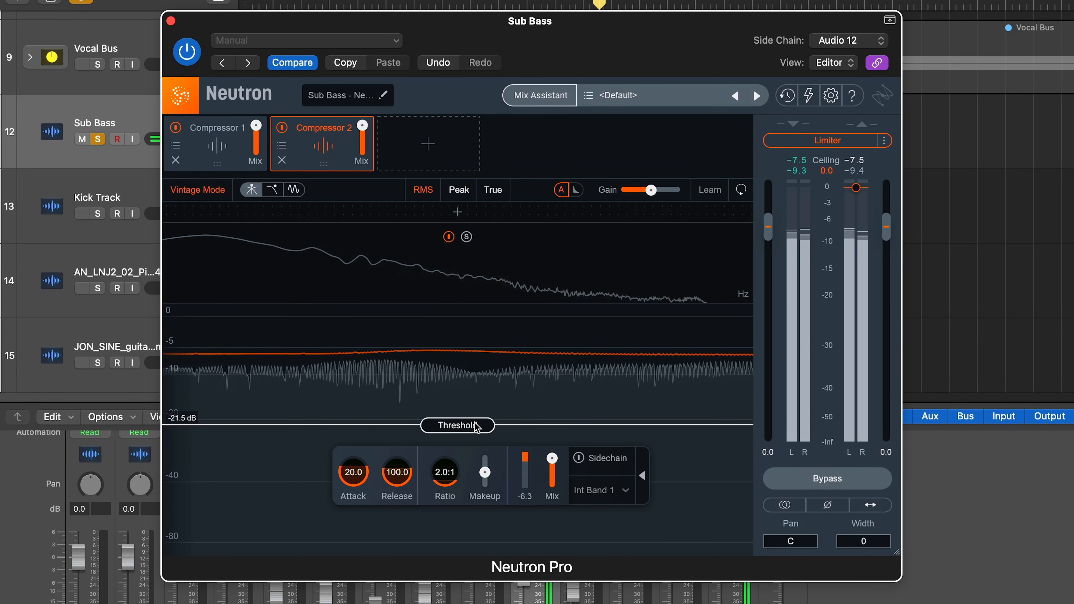
# Step: Lower Compressor 2's threshold on the Sub Bass to -29.8 dB, enable the detection filter and move its low cutoff to a lower frequency
pyautogui.moveTo(476, 427); pyautogui.dragTo(475, 453)
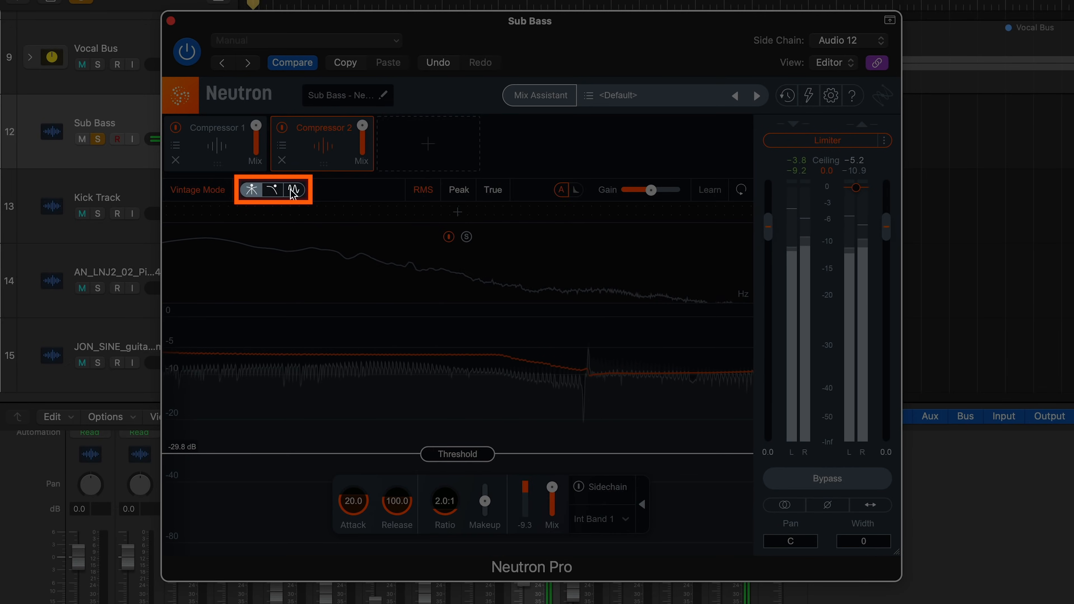
pyautogui.click(273, 189)
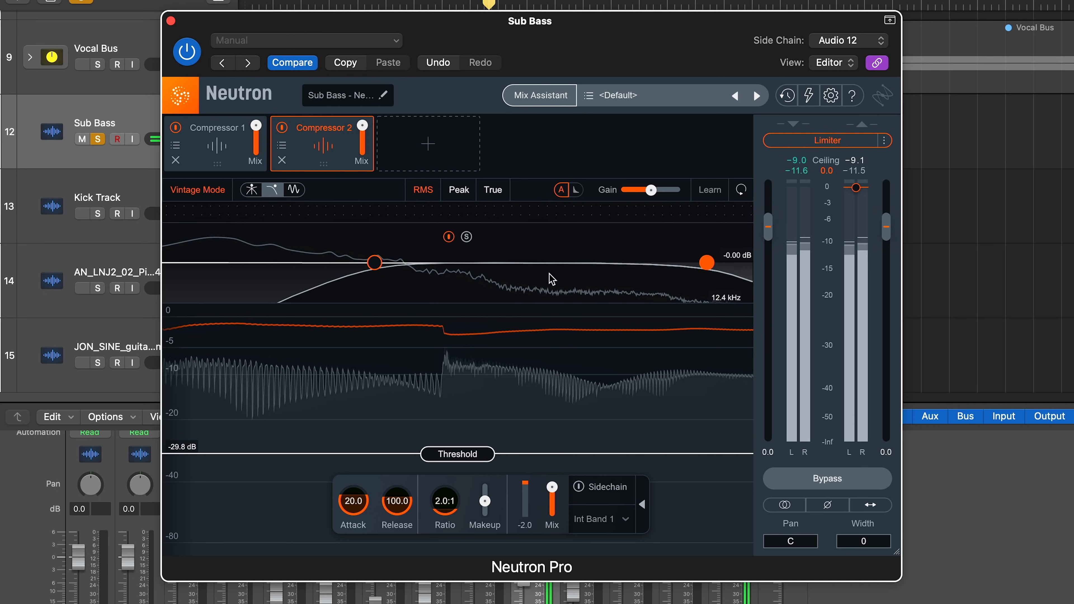
pyautogui.moveTo(376, 268); pyautogui.dragTo(331, 268)
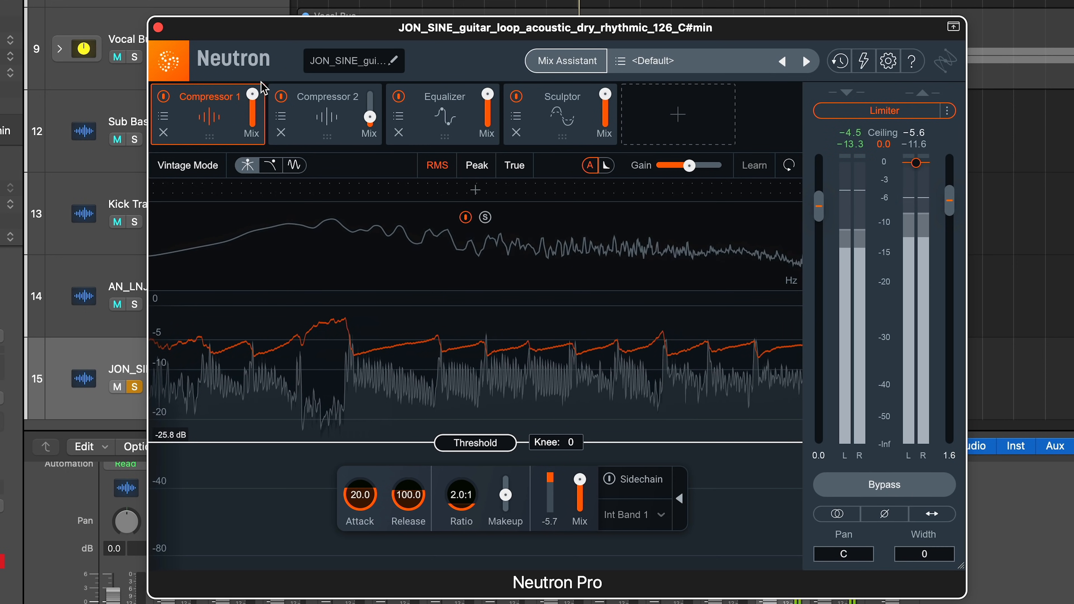
# Step: On the acoustic guitar track, try Compressor 2's Mix at 63 and bring it back down to a low amount
pyautogui.click(325, 127)
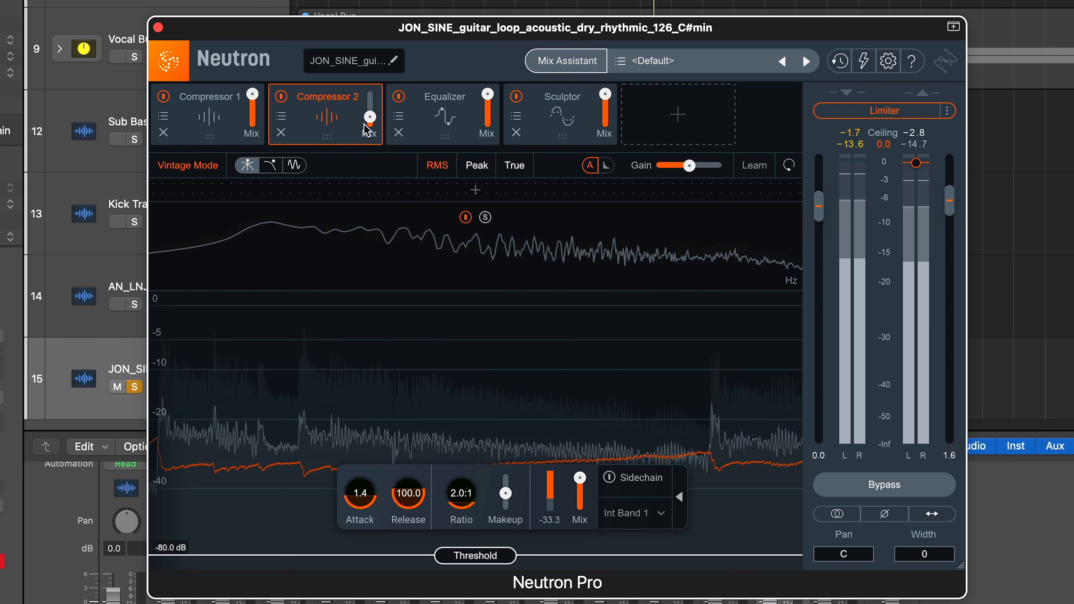
pyautogui.moveTo(370, 118)
pyautogui.mouseDown()
pyautogui.moveTo(371, 106)
pyautogui.moveTo(371, 122)
pyautogui.mouseUp()
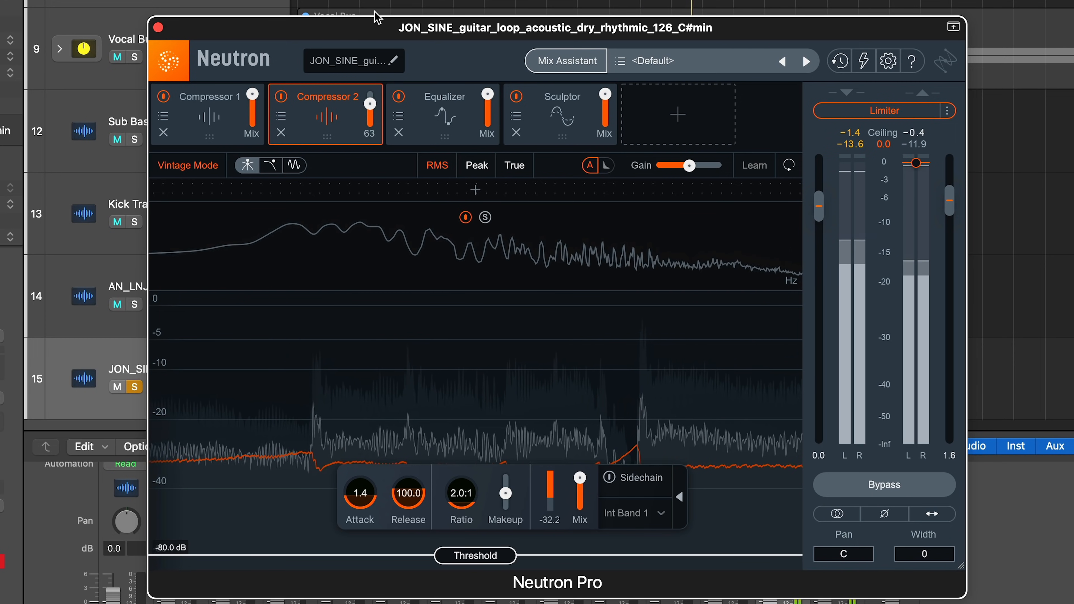
pyautogui.moveTo(371, 161); pyautogui.dragTo(370, 115)
# Step: Reduce the guitar's Equalizer Mix below 68 and the Sculptor Mix to about 28, switching between the two modules
pyautogui.click(440, 124)
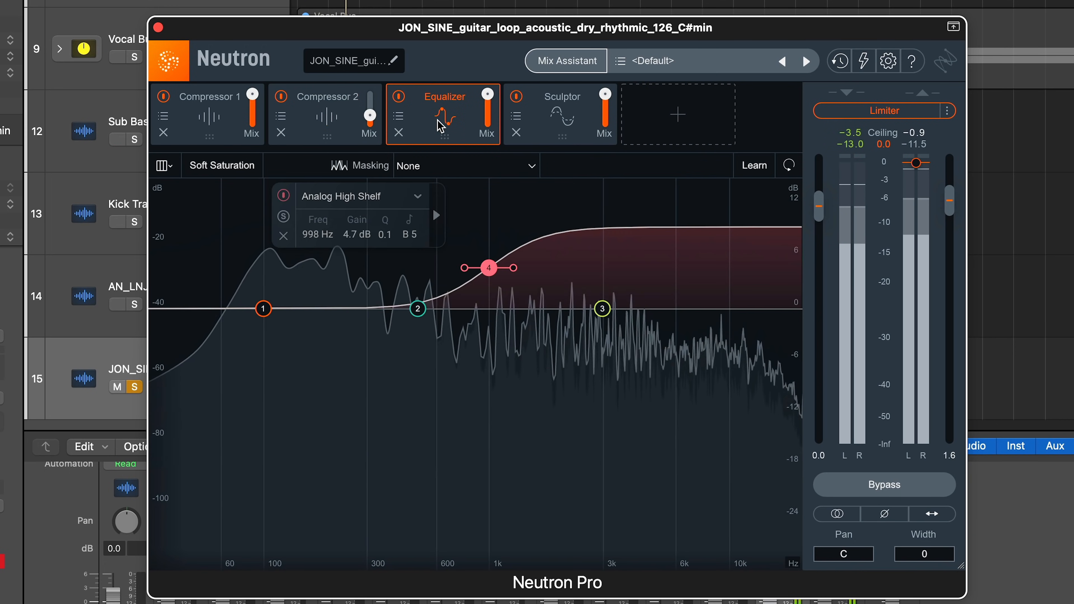
pyautogui.click(554, 125)
pyautogui.click(451, 126)
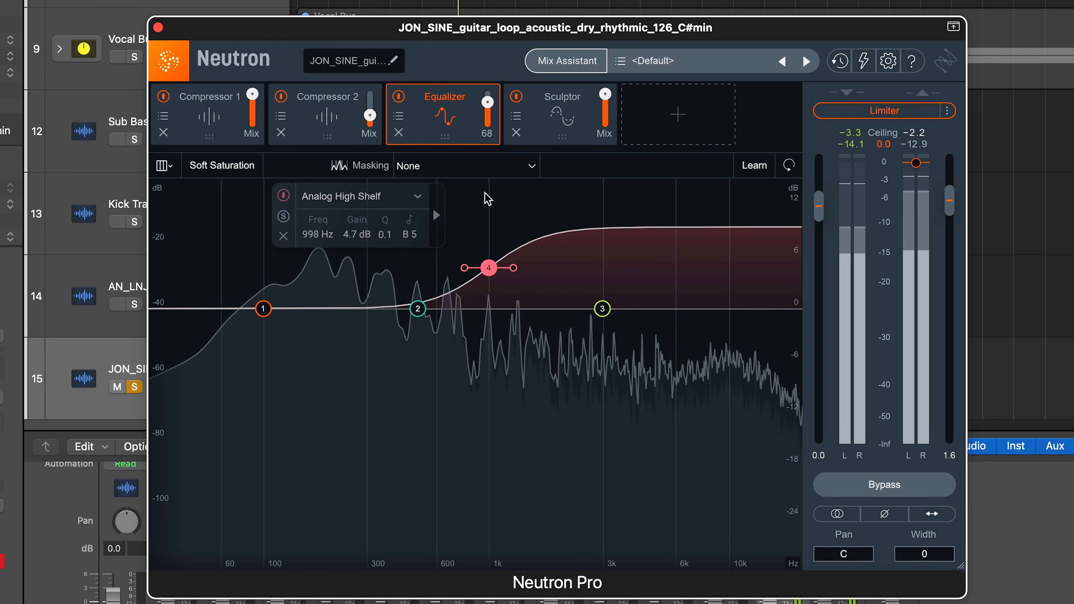
pyautogui.click(555, 129)
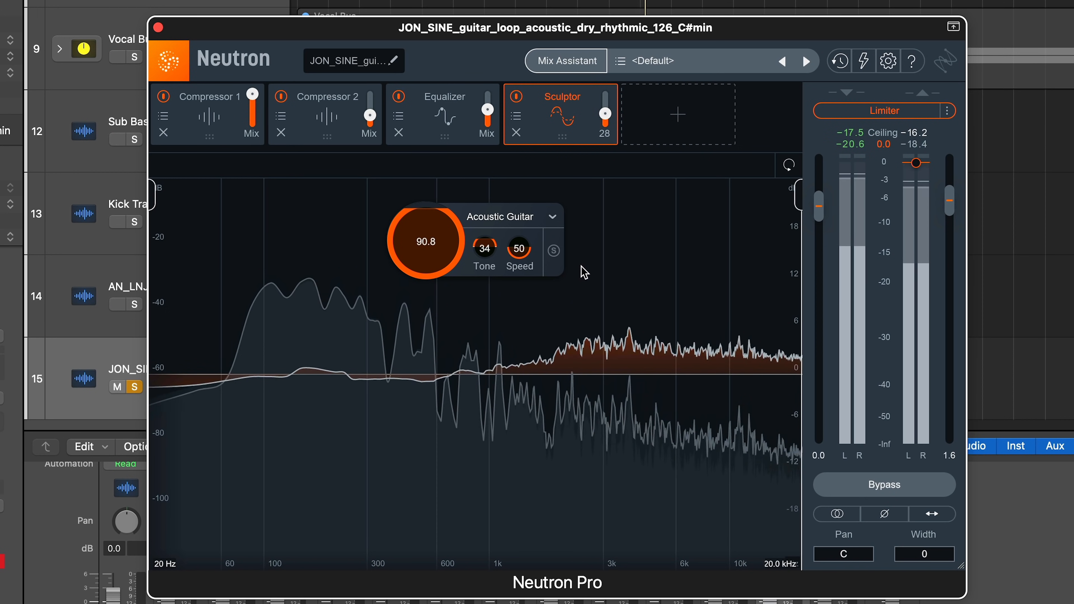
pyautogui.click(447, 120)
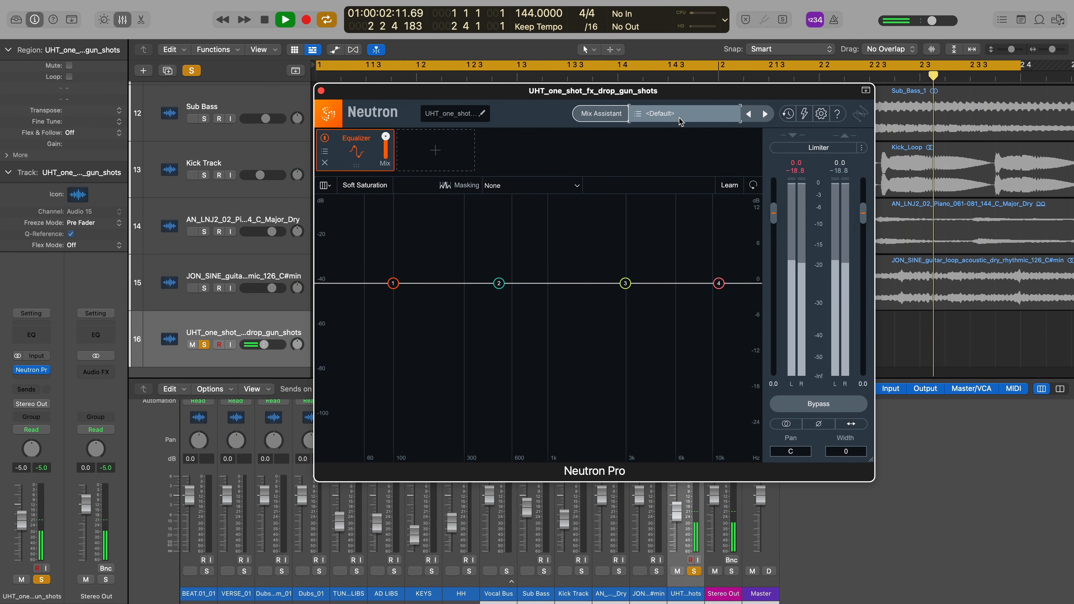
# Step: Open the global presets for the gun shots track and look through Dialogue, Master, Music and Production Elements under Post, Podcast, Broadcast
pyautogui.click(680, 122)
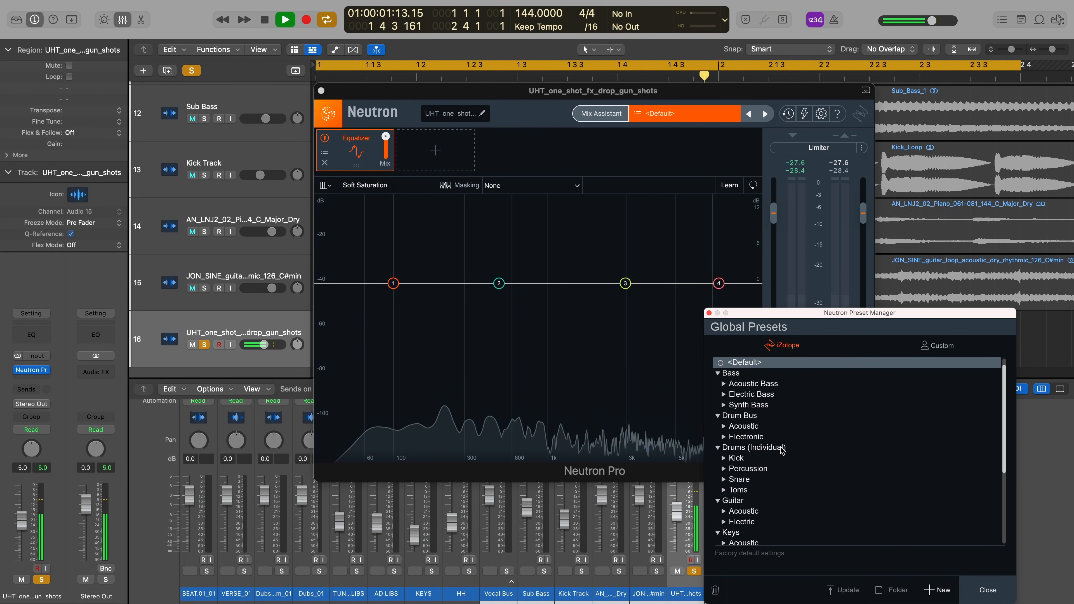
pyautogui.scroll(-10, 782, 450)
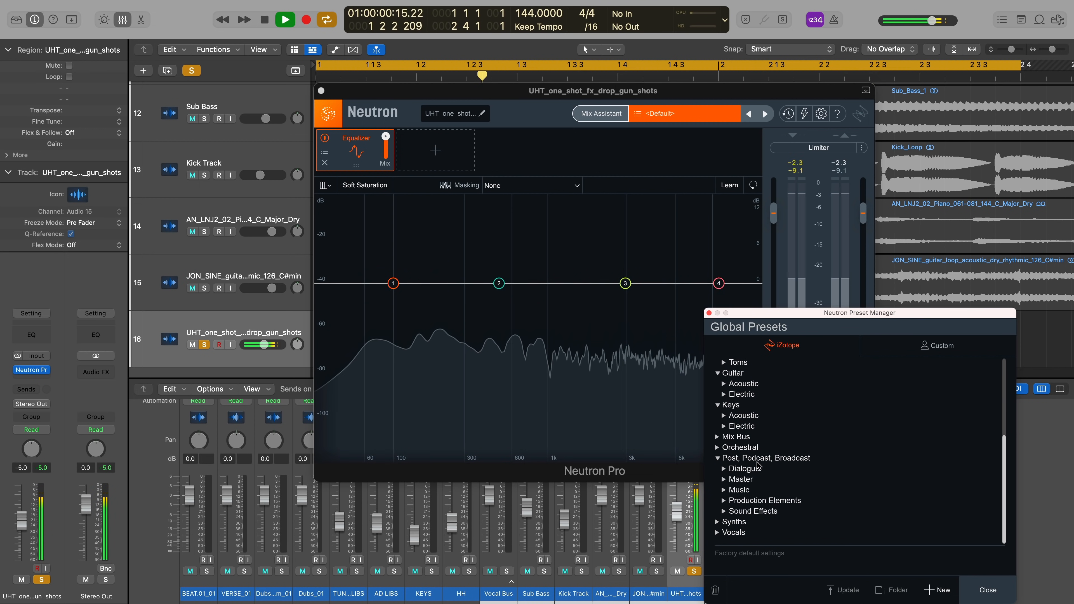
pyautogui.click(723, 469)
pyautogui.click(724, 469)
pyautogui.click(724, 479)
pyautogui.click(724, 480)
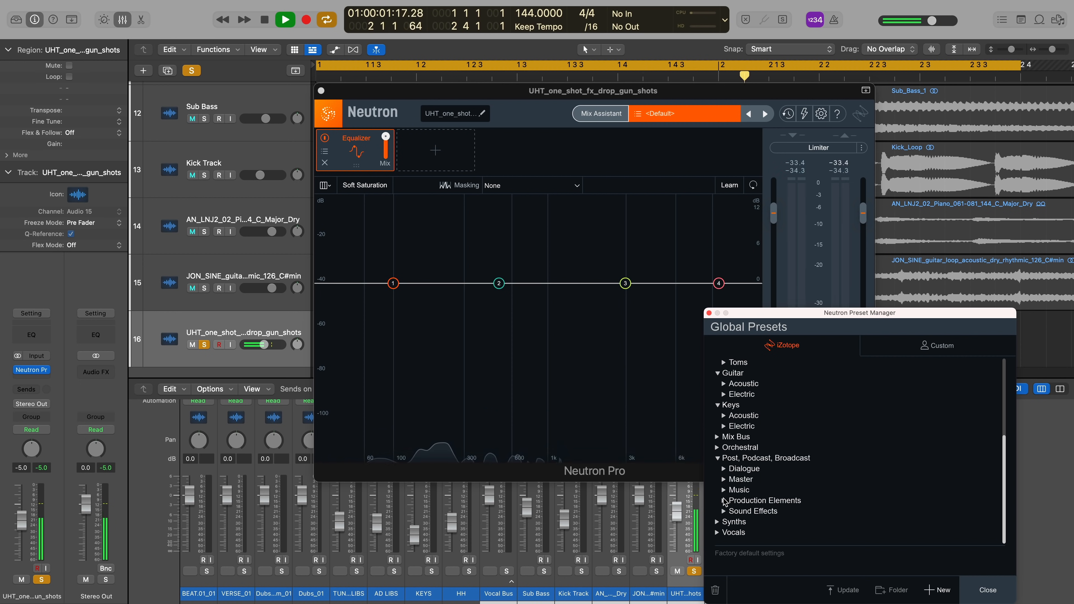
pyautogui.click(724, 491)
pyautogui.click(724, 490)
pyautogui.click(724, 501)
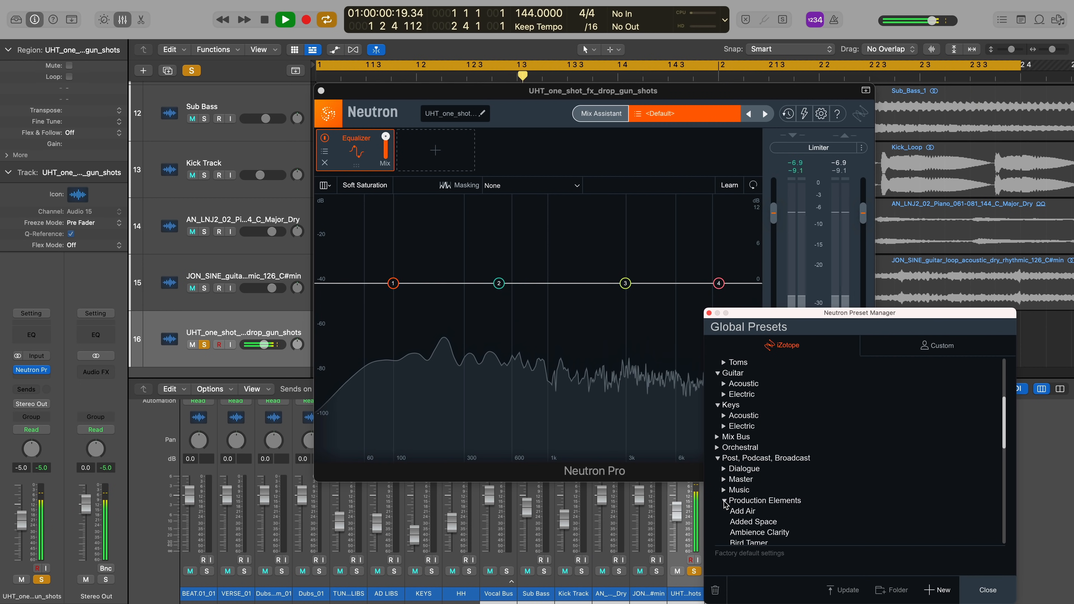
pyautogui.click(724, 501)
# Step: Expand the Sound Effects presets and audition them one after another, from Added Definition to past Clarity Without Harshness
pyautogui.click(724, 510)
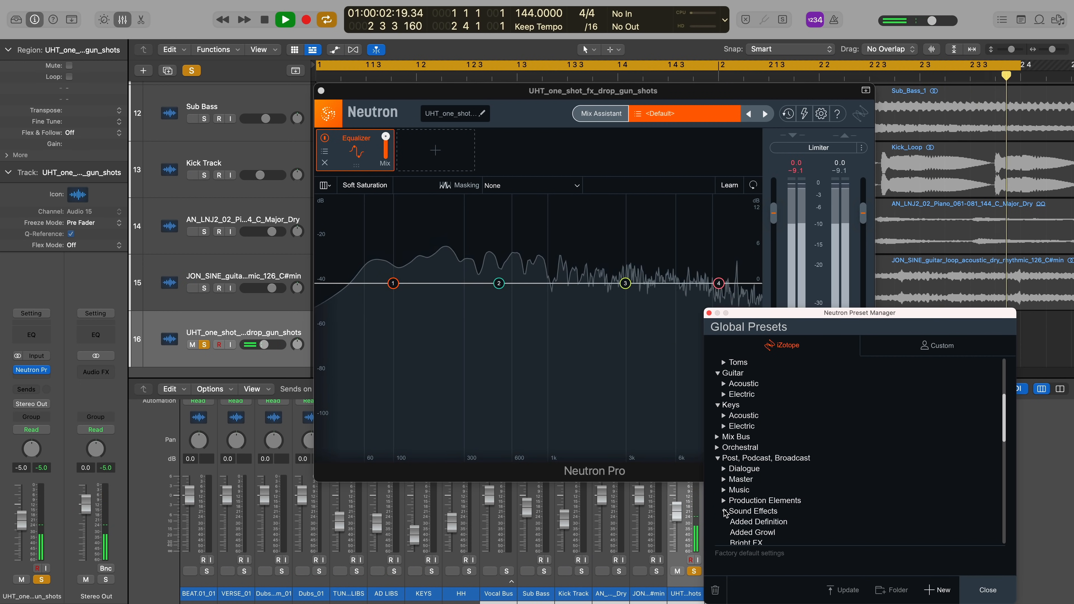
pyautogui.scroll(-3, 736, 516)
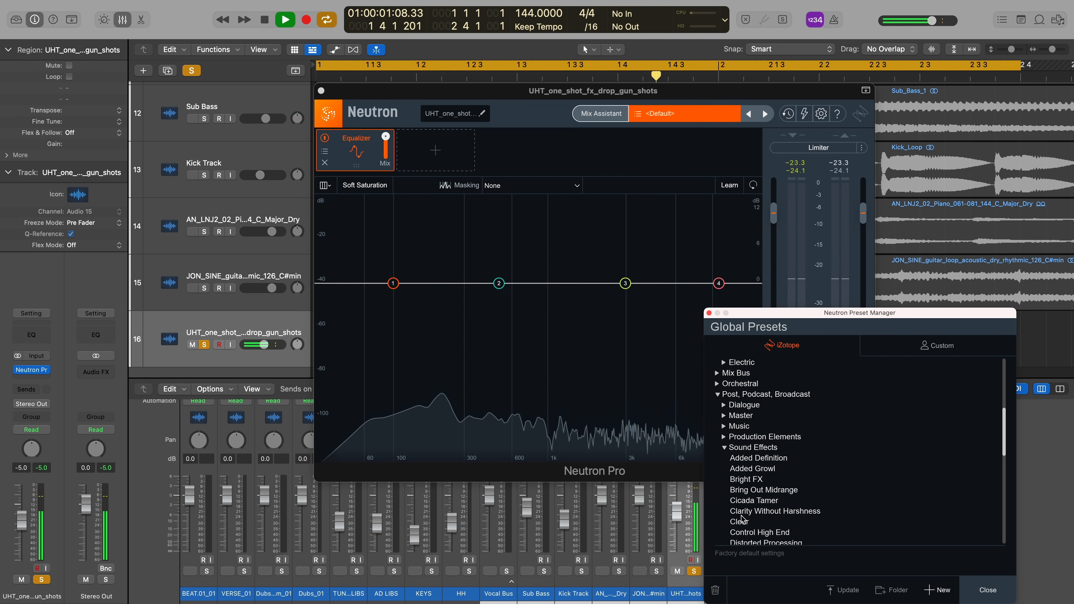
pyautogui.click(753, 459)
pyautogui.press('Down')
pyautogui.press('Down')
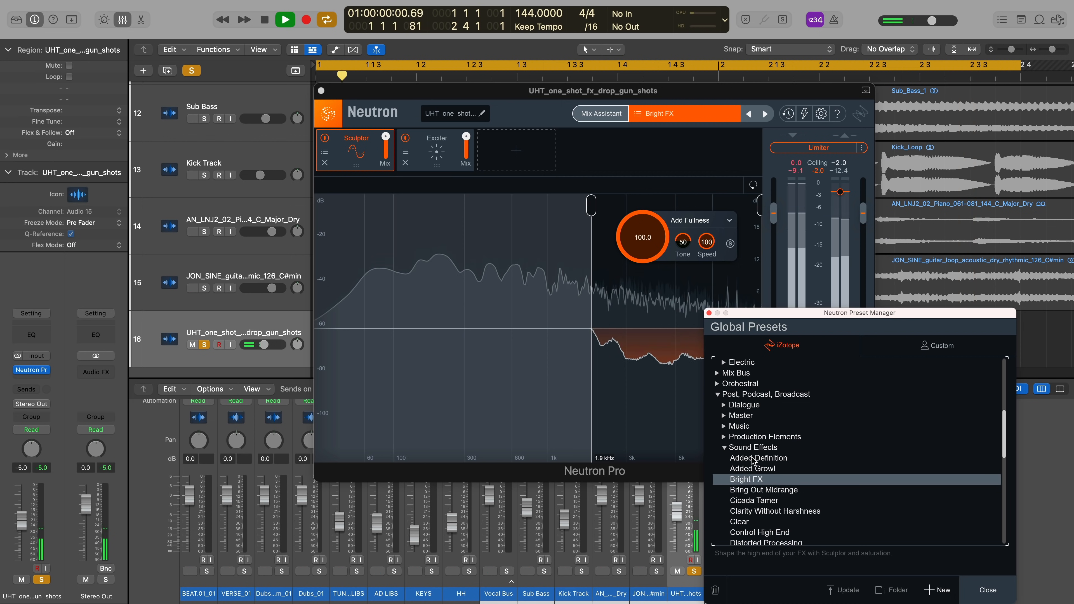
pyautogui.press('Down')
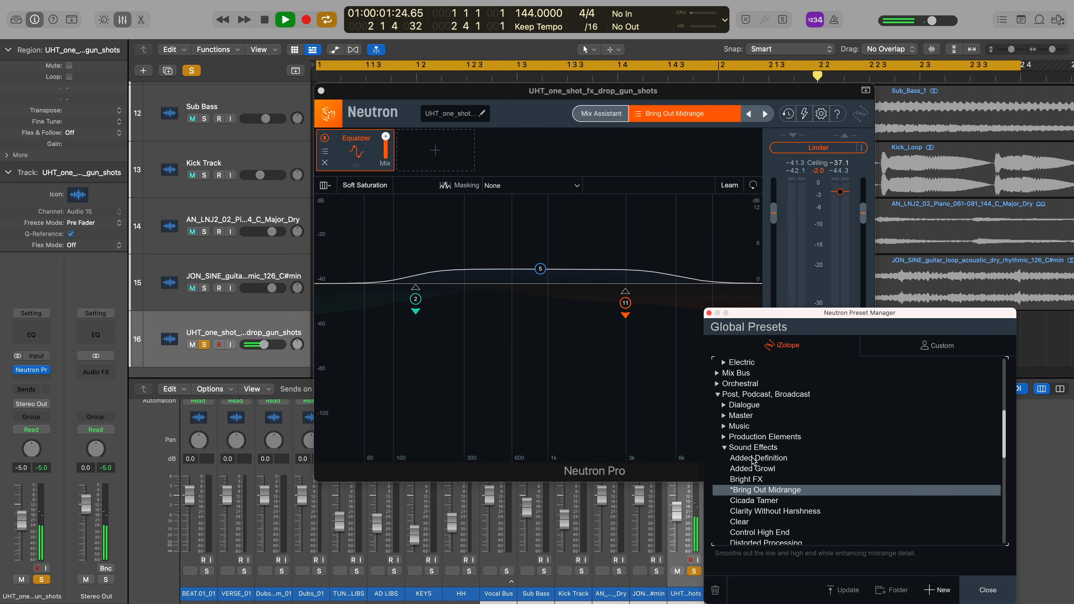
pyautogui.press('Down')
pyautogui.press('Down')
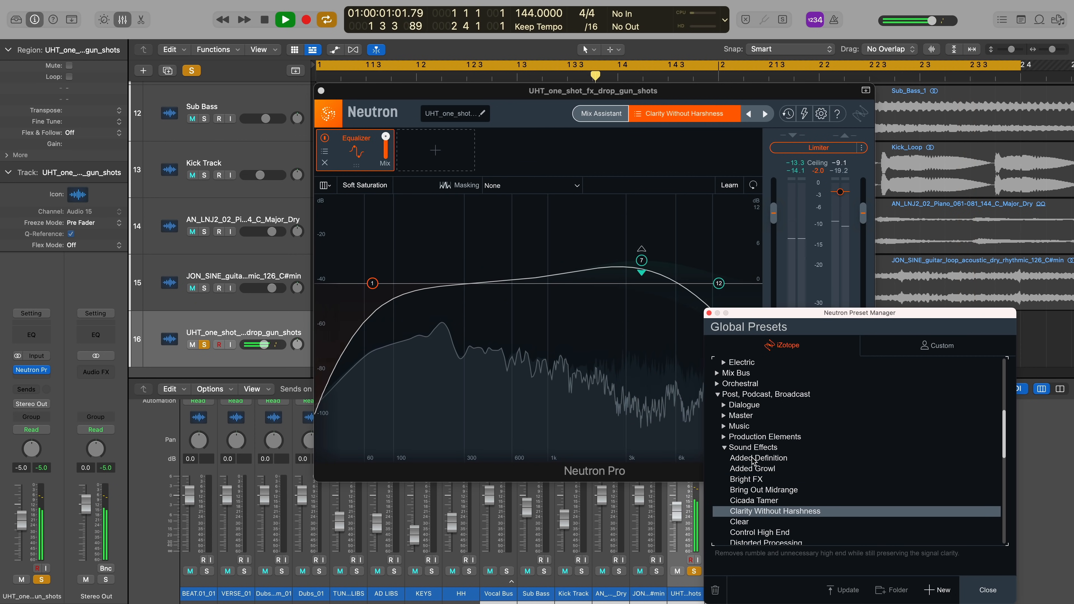
pyautogui.press('Down')
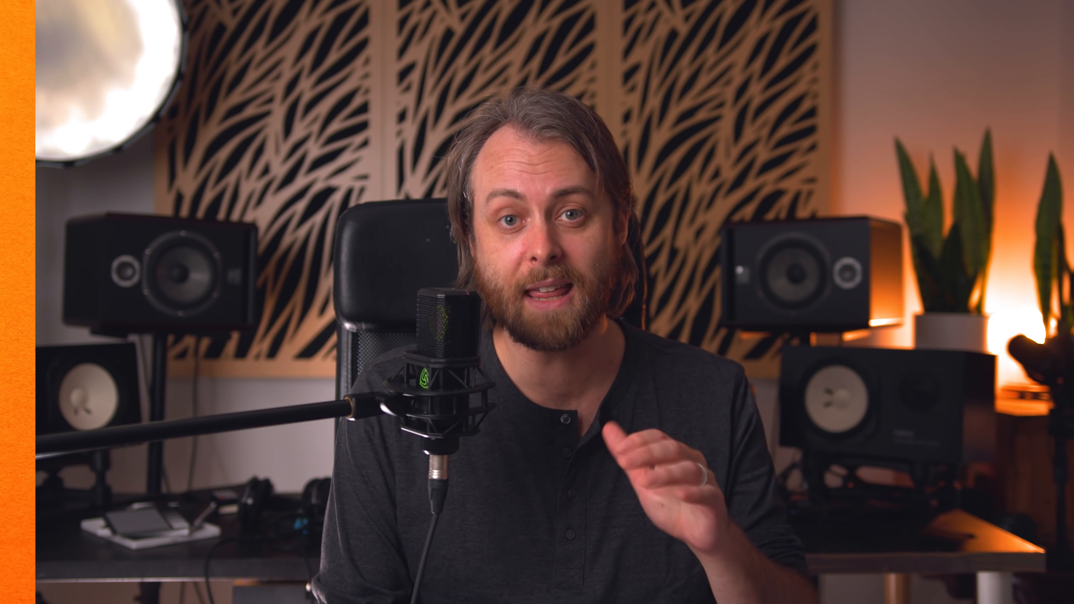